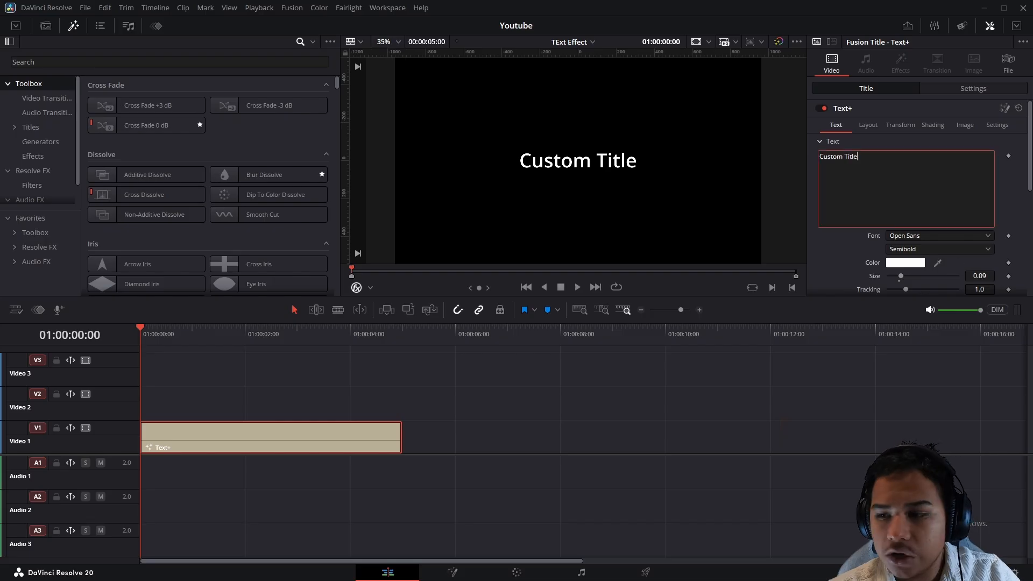
# - Replace the title's 'Custom Title' text with 'Text'
pyautogui.hotkey('ctrl', 'a')
pyautogui.write('Text')
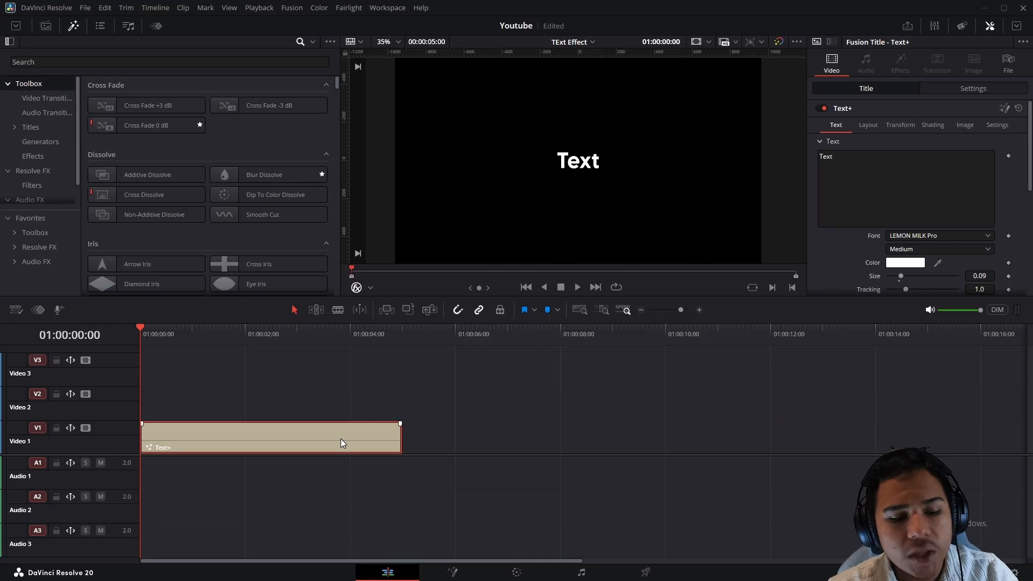
# - Open the Text+ title clip in the Fusion page and toggle the dual viewer on, then off
pyautogui.rightClick(340, 438)
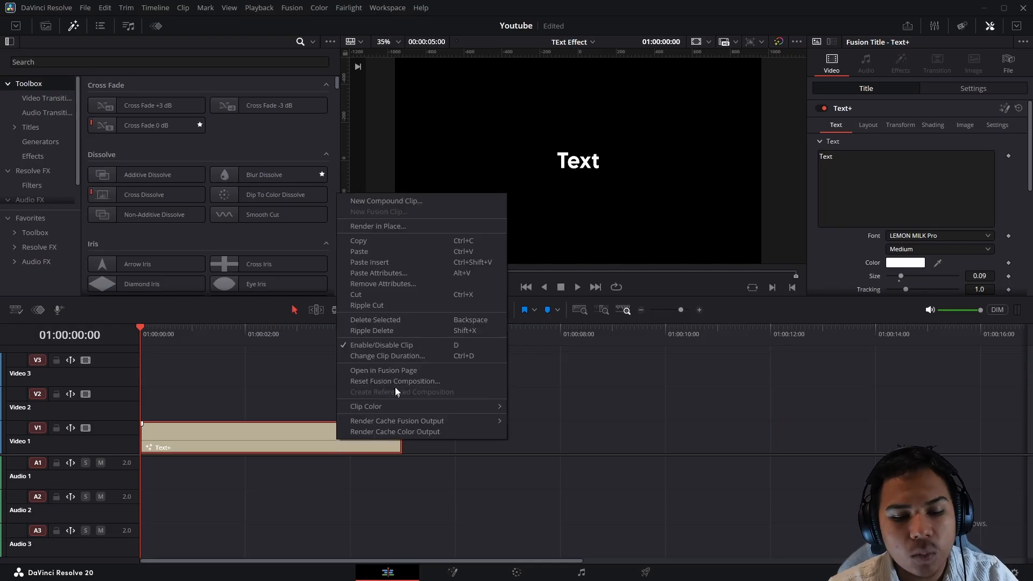
pyautogui.click(404, 371)
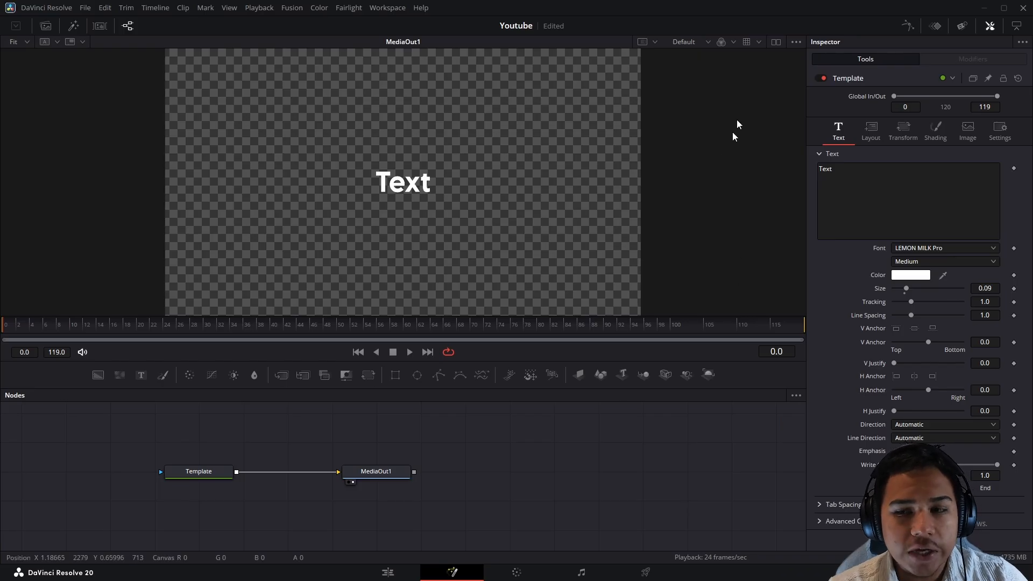
pyautogui.click(776, 42)
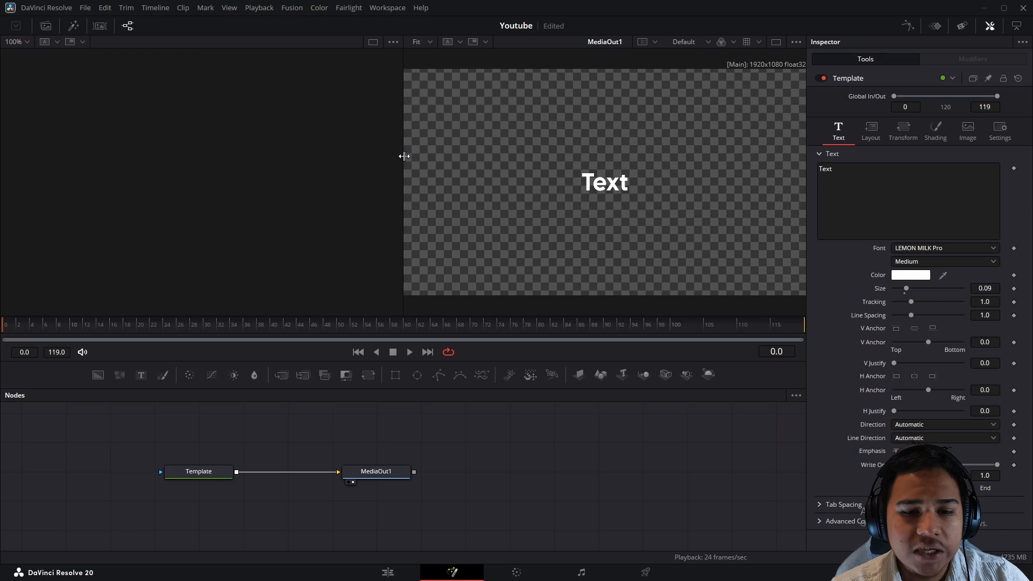
pyautogui.click(776, 42)
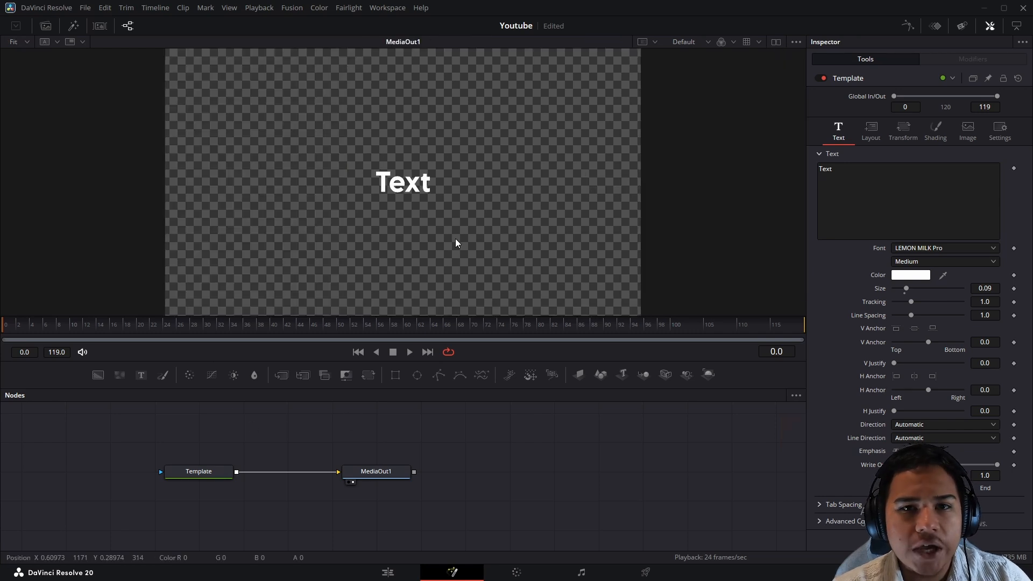
pyautogui.moveTo(440, 443); pyautogui.dragTo(166, 495)
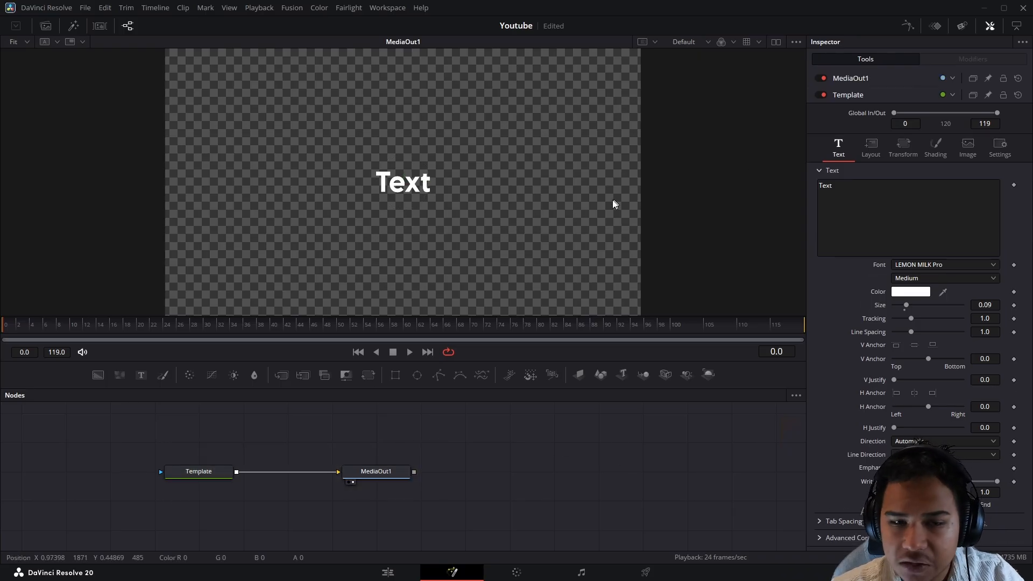
# - Duplicate the Template node and arrange the copy, Merge1 and MediaOut1 in the graph
pyautogui.click(46, 26)
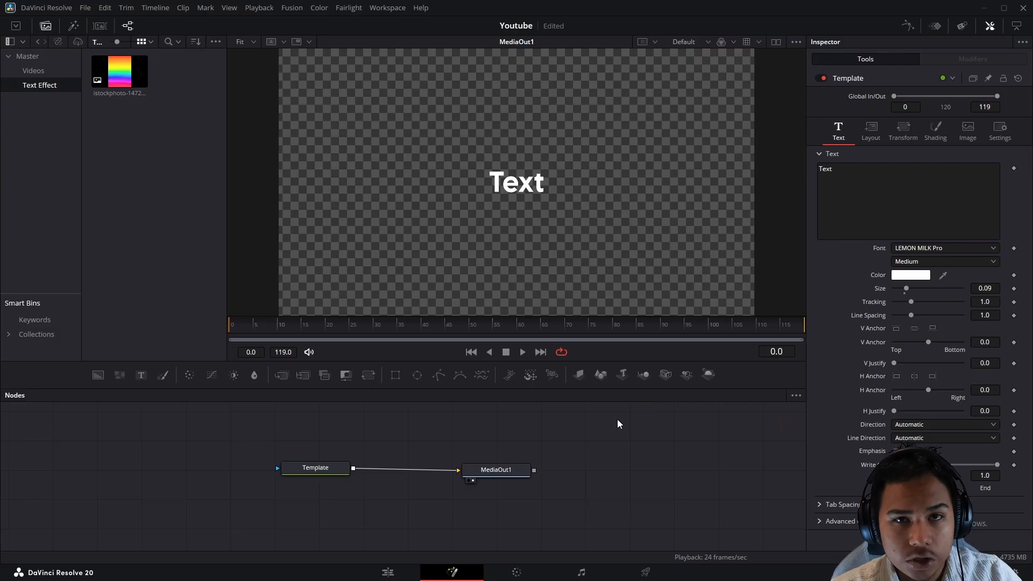
pyautogui.click(336, 473)
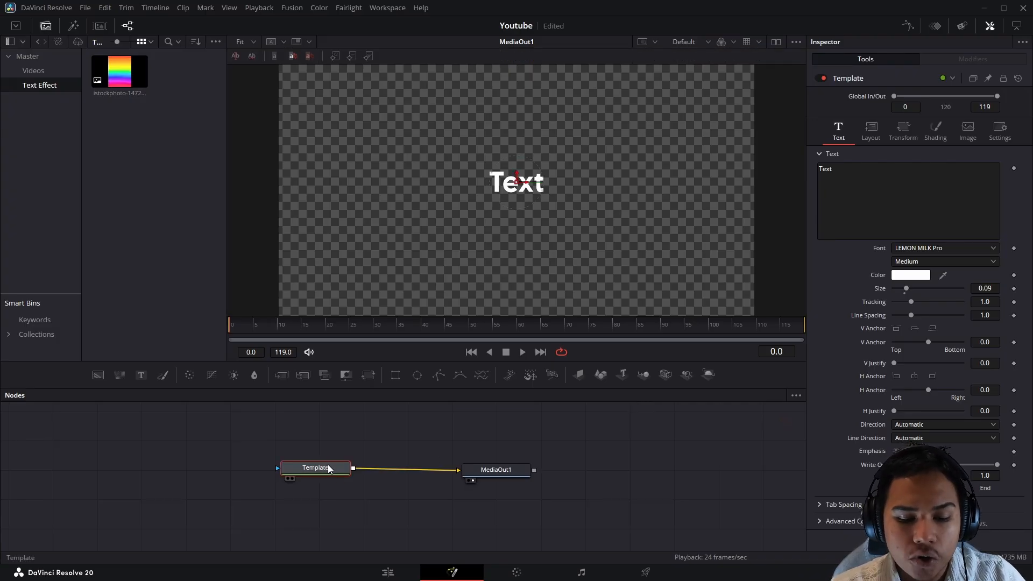
pyautogui.hotkey('ctrl', 'c')
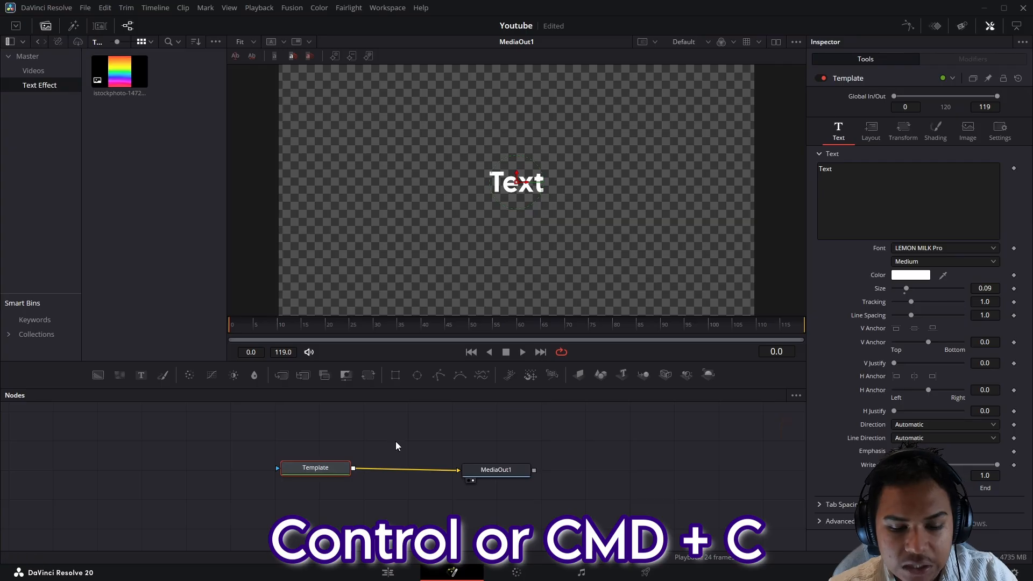
pyautogui.hotkey('ctrl', 'v')
pyautogui.moveTo(410, 498); pyautogui.dragTo(610, 468)
pyautogui.moveTo(323, 498); pyautogui.dragTo(479, 418)
pyautogui.moveTo(560, 430); pyautogui.dragTo(493, 451)
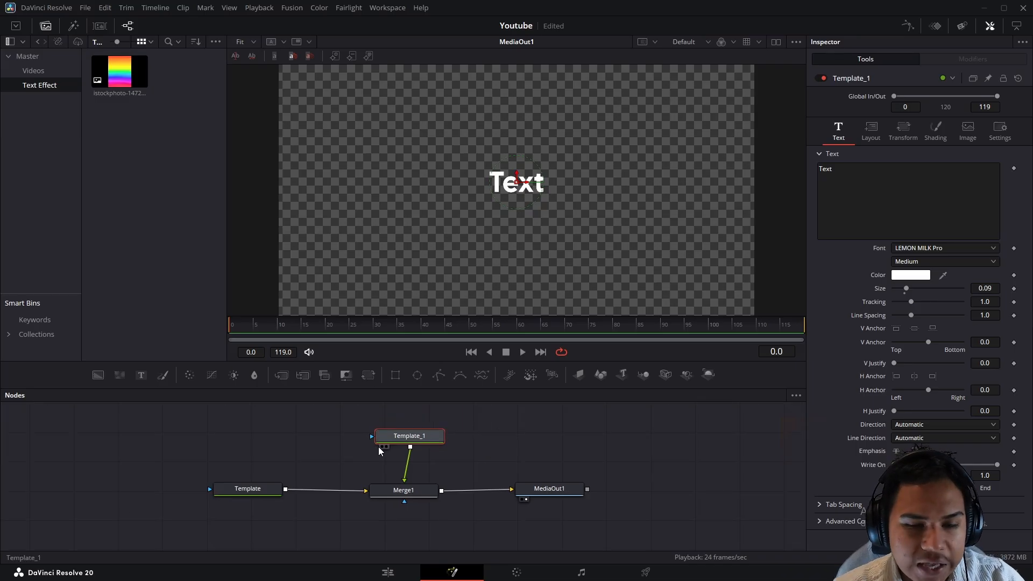
# - Rename the copied node SolidFill and the original Template node Outline
pyautogui.press('F2')
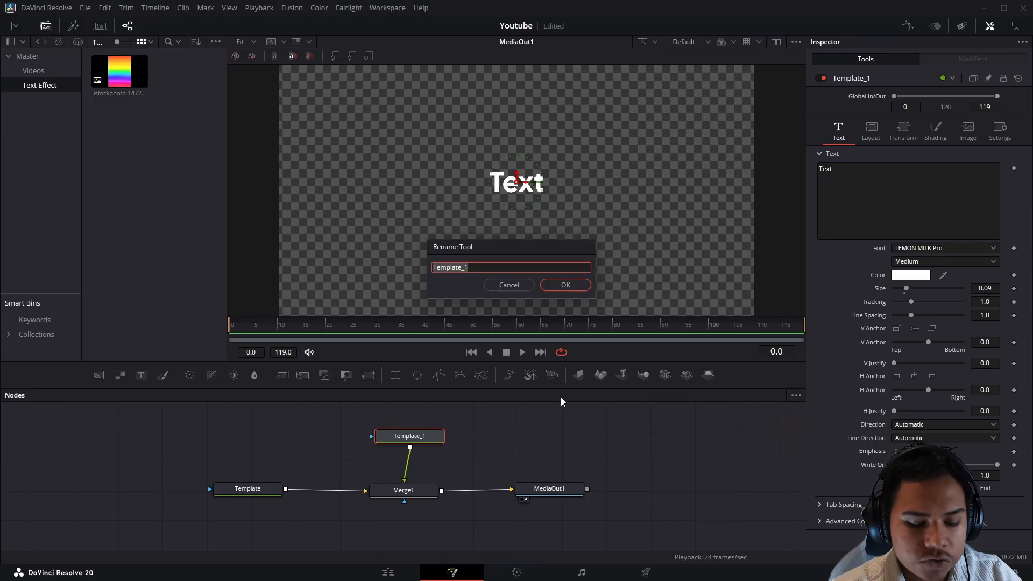
pyautogui.write('Solid Fil')
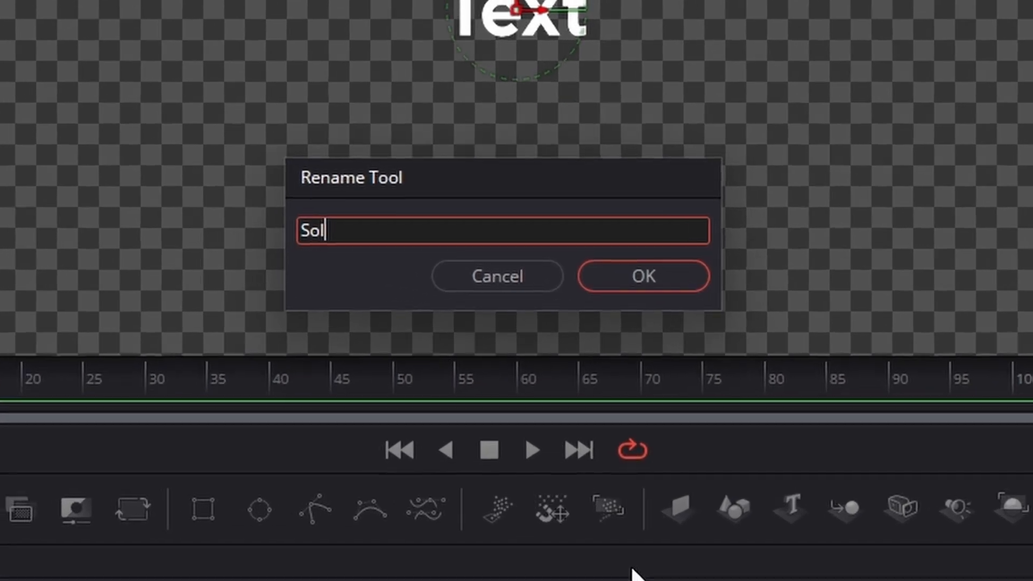
pyautogui.write('l')
pyautogui.press('Return')
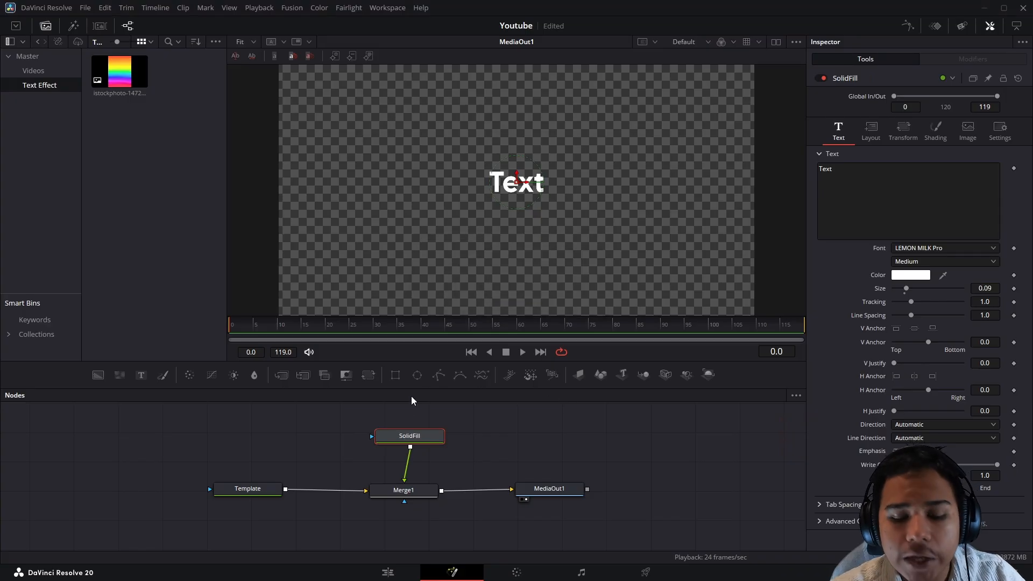
pyautogui.click(257, 491)
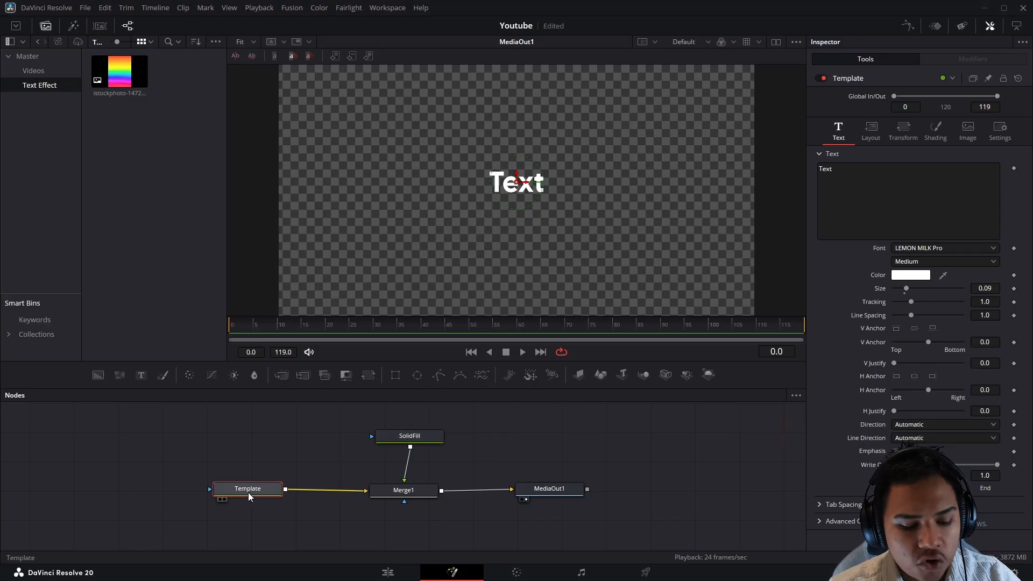
pyautogui.press('F2')
pyautogui.write('Outline')
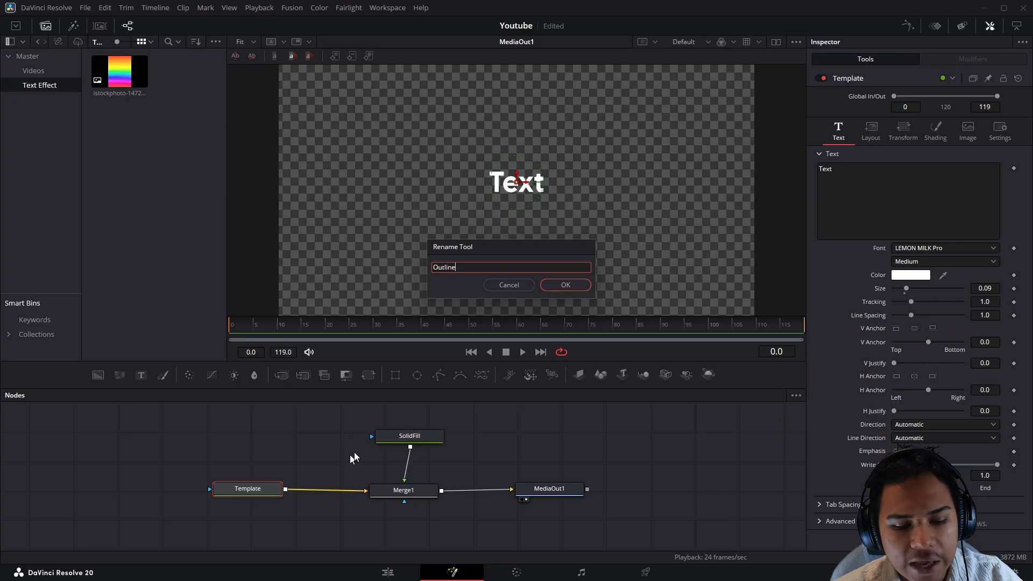
pyautogui.click(565, 286)
pyautogui.click(592, 440)
pyautogui.moveTo(592, 439)
pyautogui.mouseDown()
pyautogui.moveTo(643, 441)
pyautogui.moveTo(607, 430)
pyautogui.mouseUp()
pyautogui.scroll(-2, 644, 441)
pyautogui.click(362, 472)
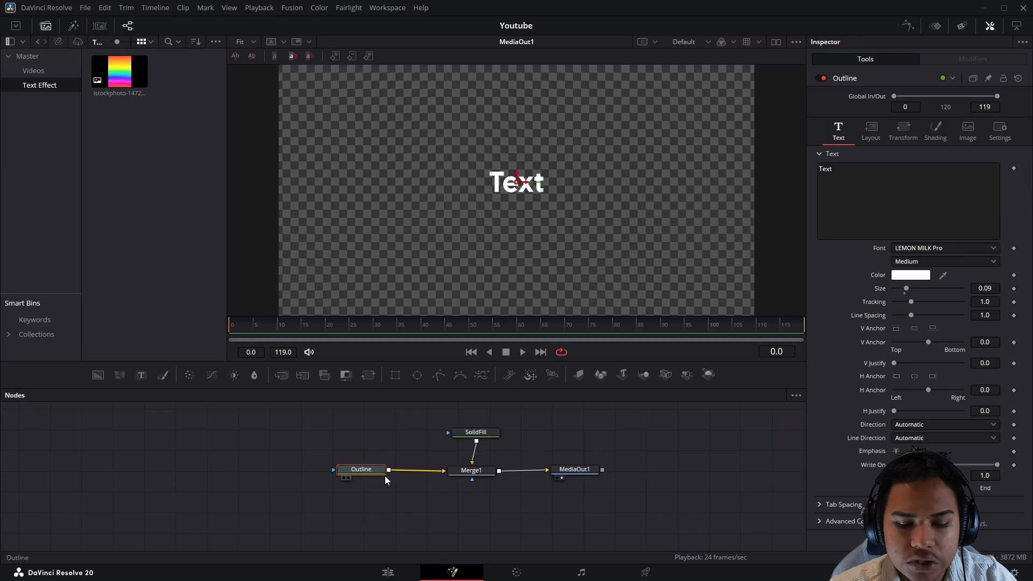
# - In Outline's Shading, disable the white fill element, shift the text left, and enable Red Outline
pyautogui.click(935, 132)
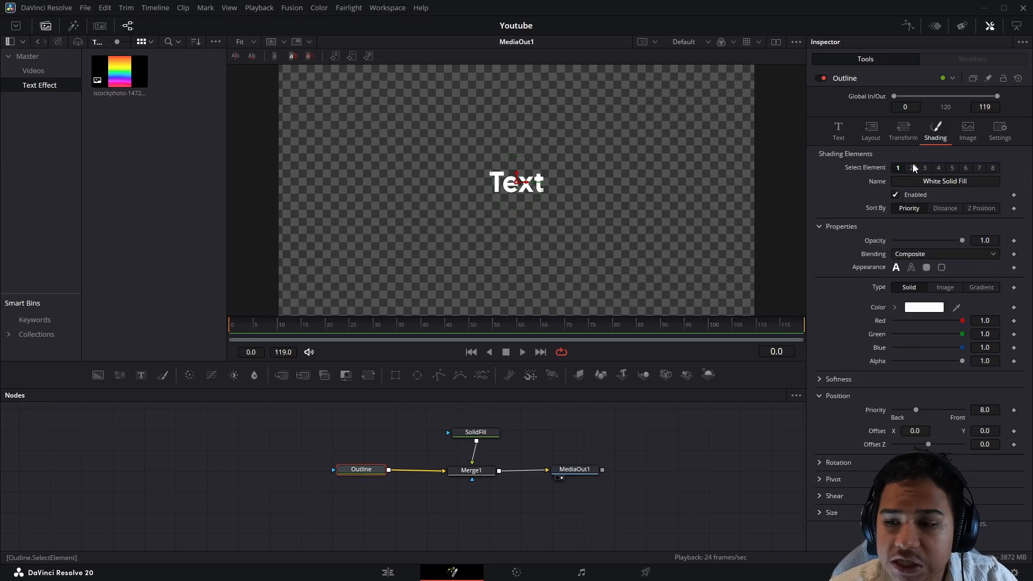
pyautogui.click(896, 194)
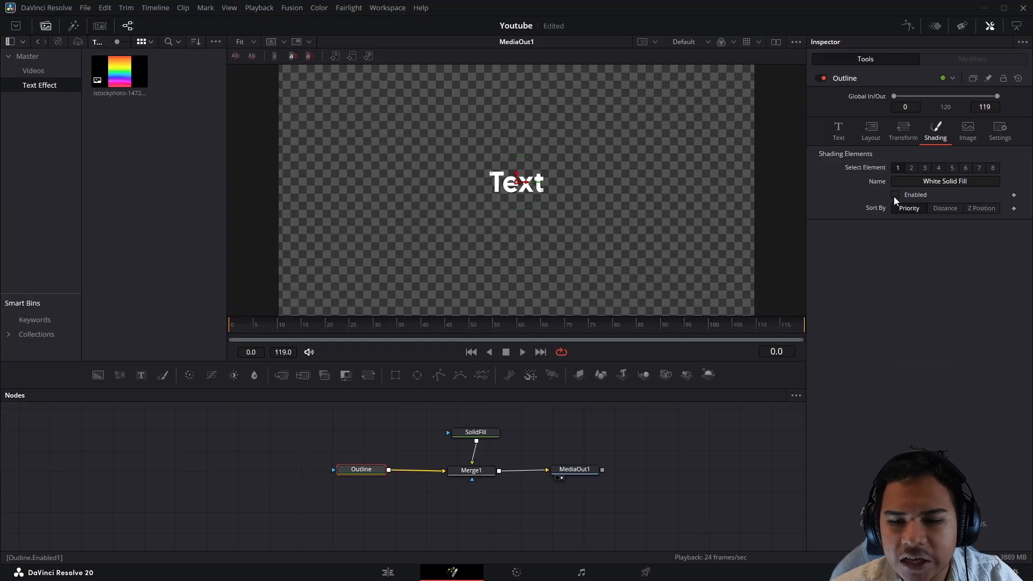
pyautogui.moveTo(529, 186); pyautogui.dragTo(481, 189)
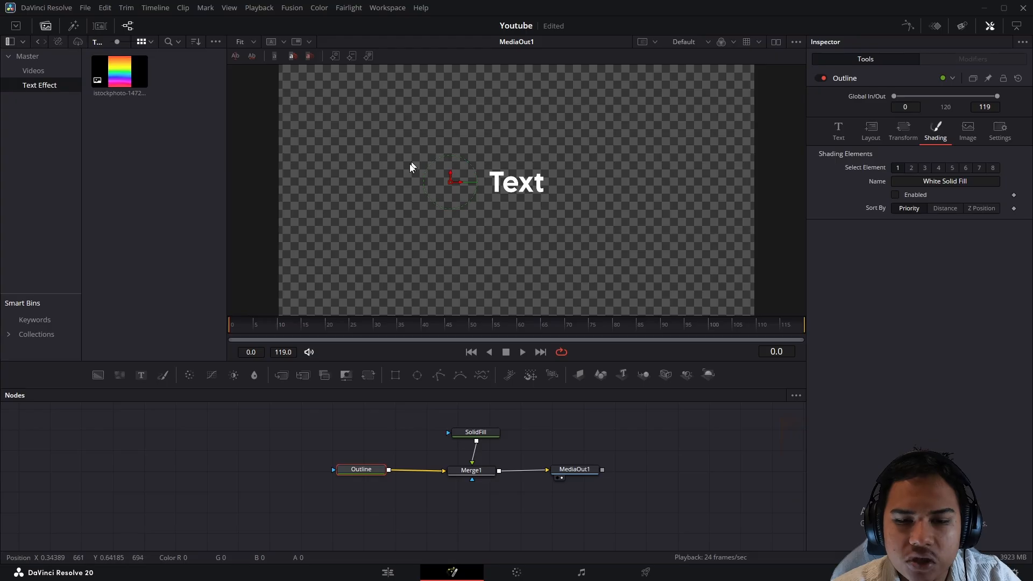
pyautogui.click(912, 168)
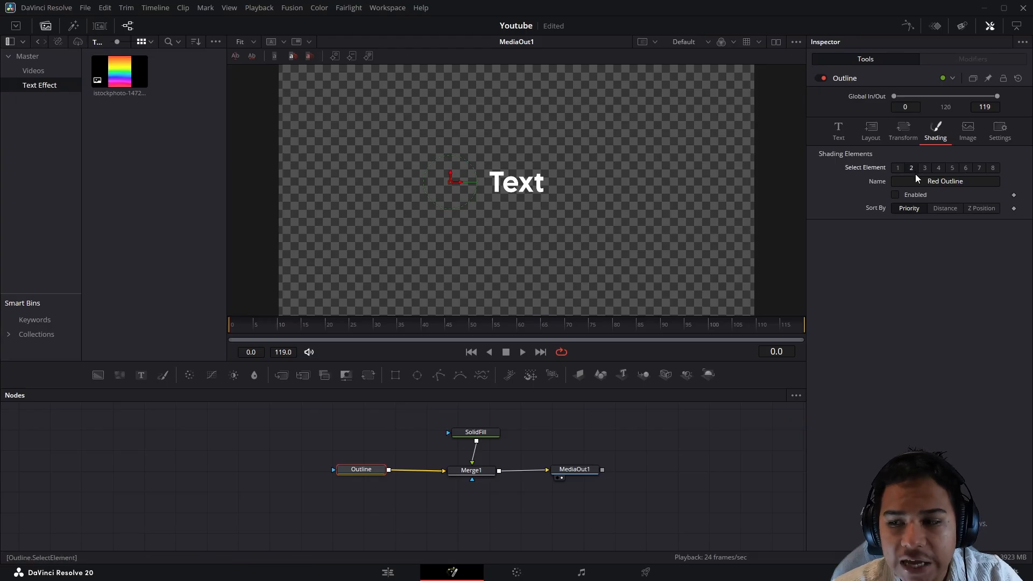
pyautogui.moveTo(925, 181); pyautogui.dragTo(972, 183)
pyautogui.click(896, 194)
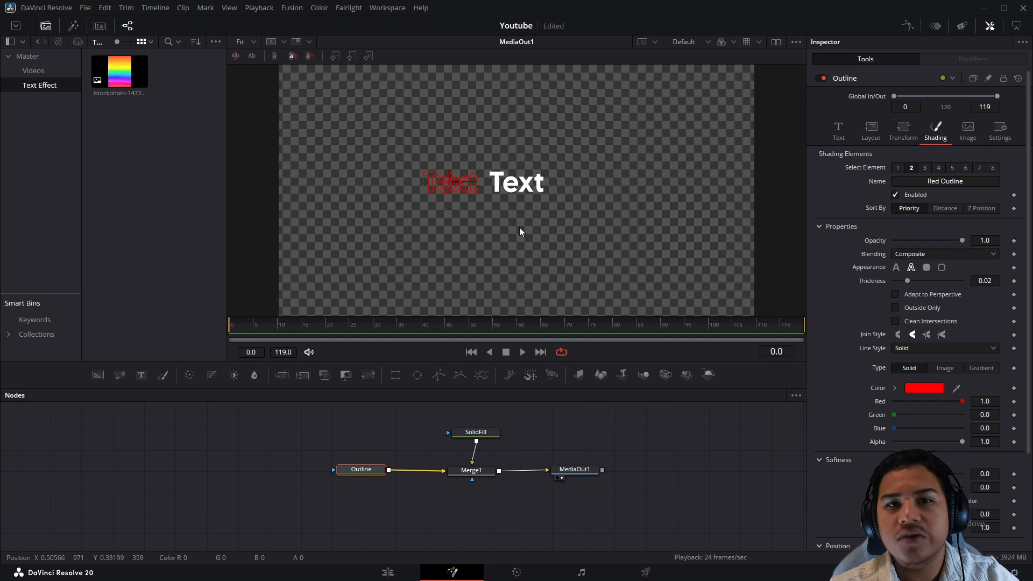
pyautogui.click(476, 432)
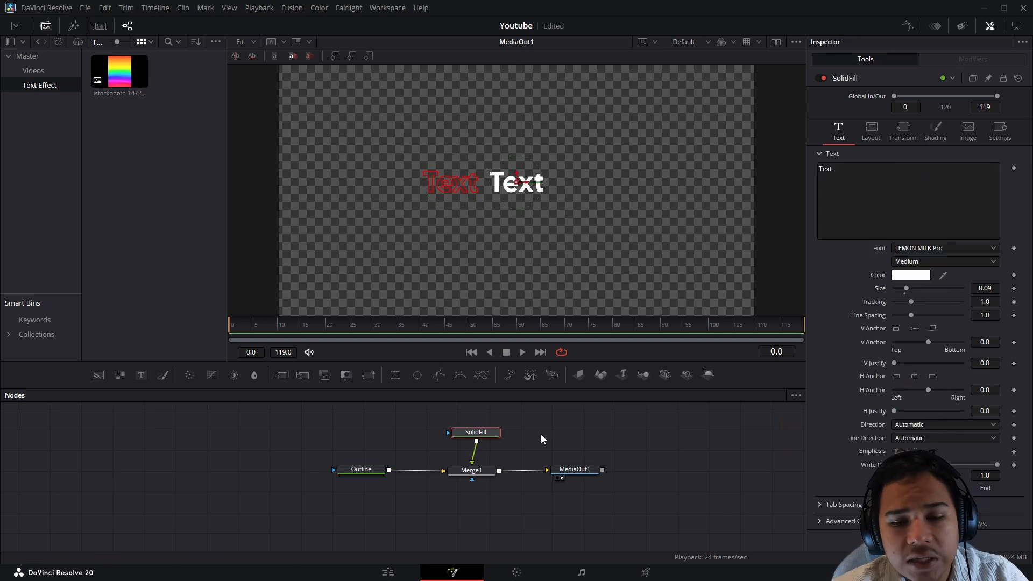
pyautogui.click(374, 470)
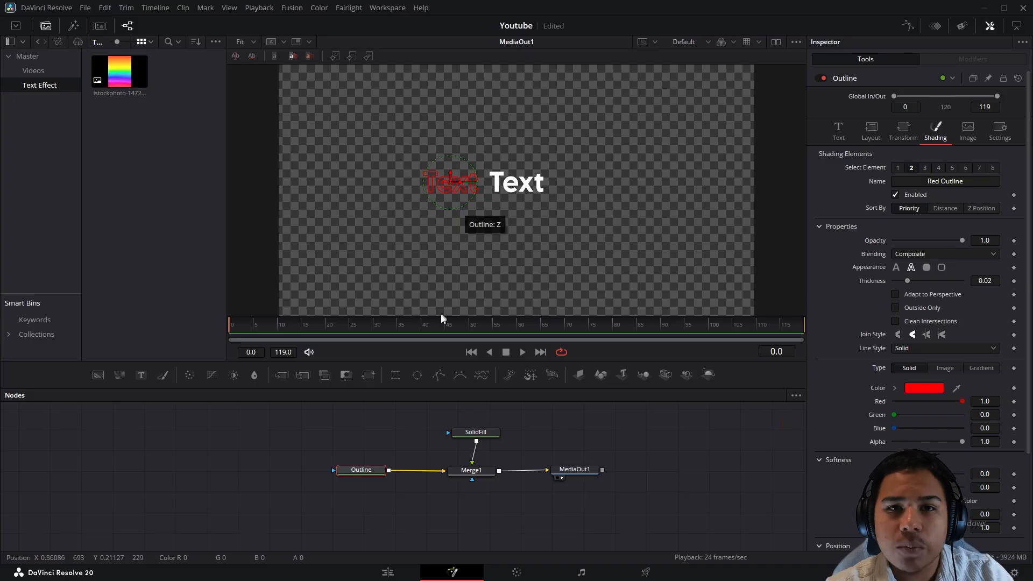
# - Bring the rainbow image into the graph, rename it Rainbow, and add a Transform node after it
pyautogui.click(393, 434)
pyautogui.moveTo(106, 78); pyautogui.dragTo(203, 473)
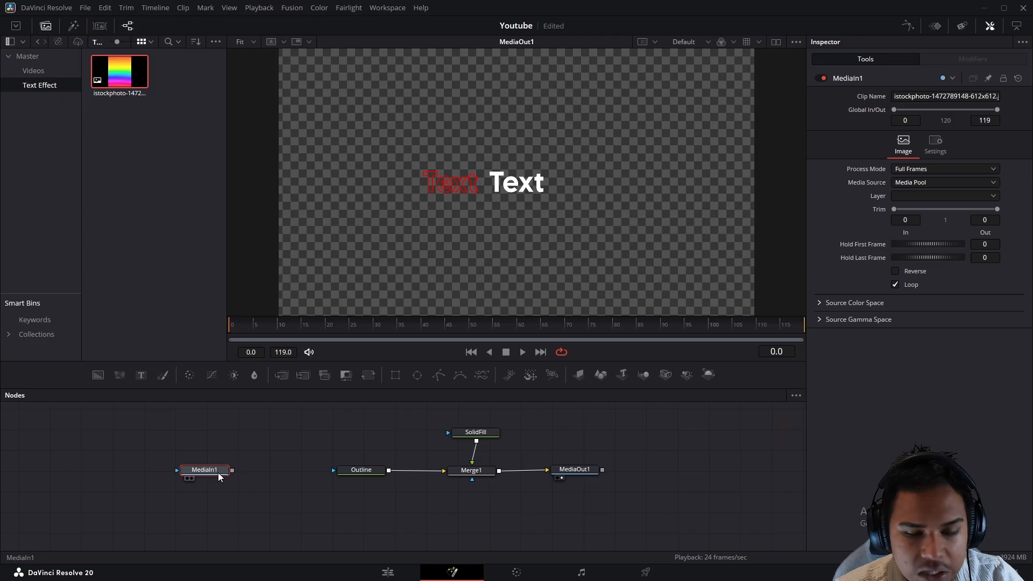
pyautogui.press('2')
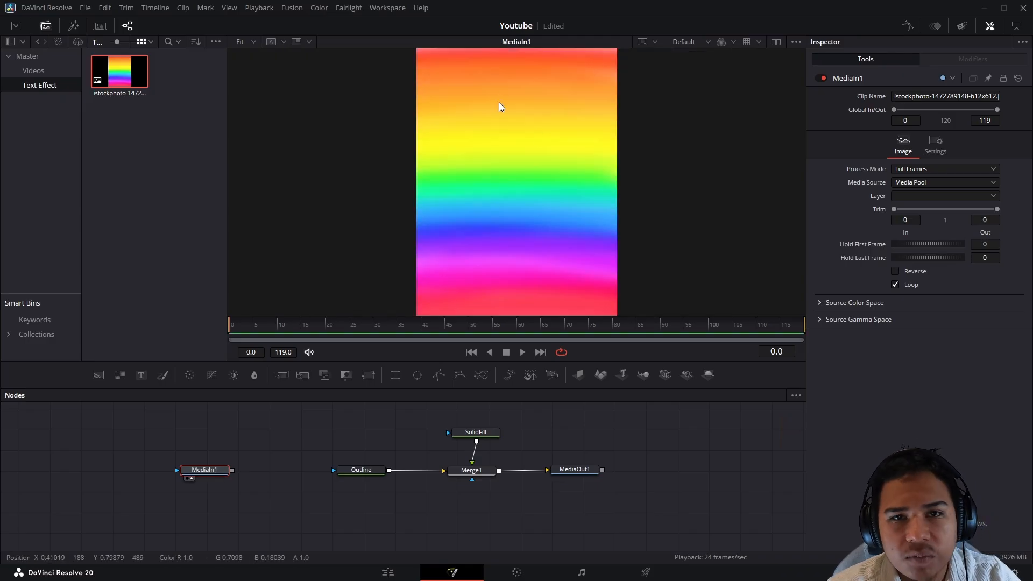
pyautogui.press('2')
pyautogui.moveTo(208, 470); pyautogui.dragTo(176, 470)
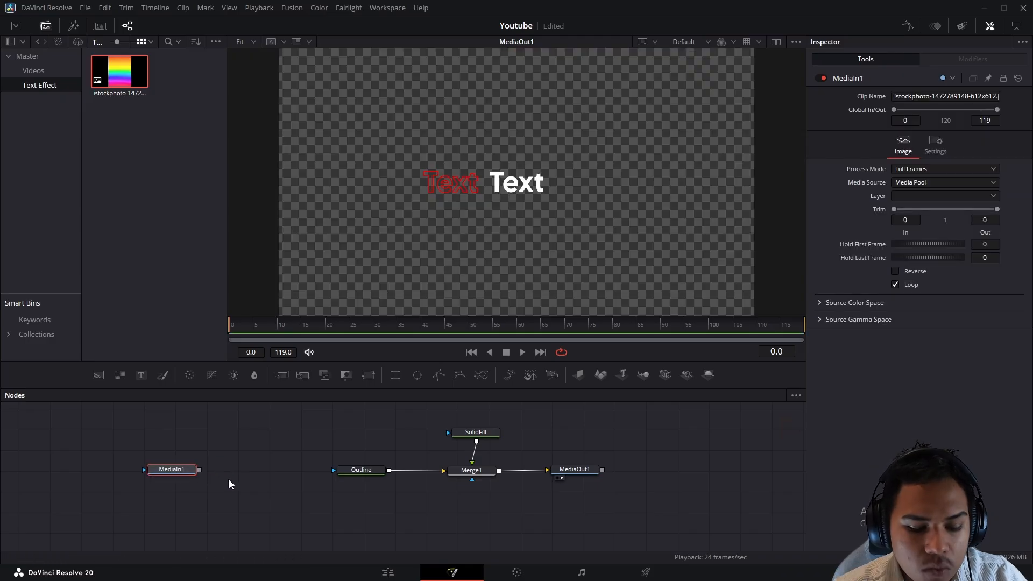
pyautogui.press('F2')
pyautogui.write('T')
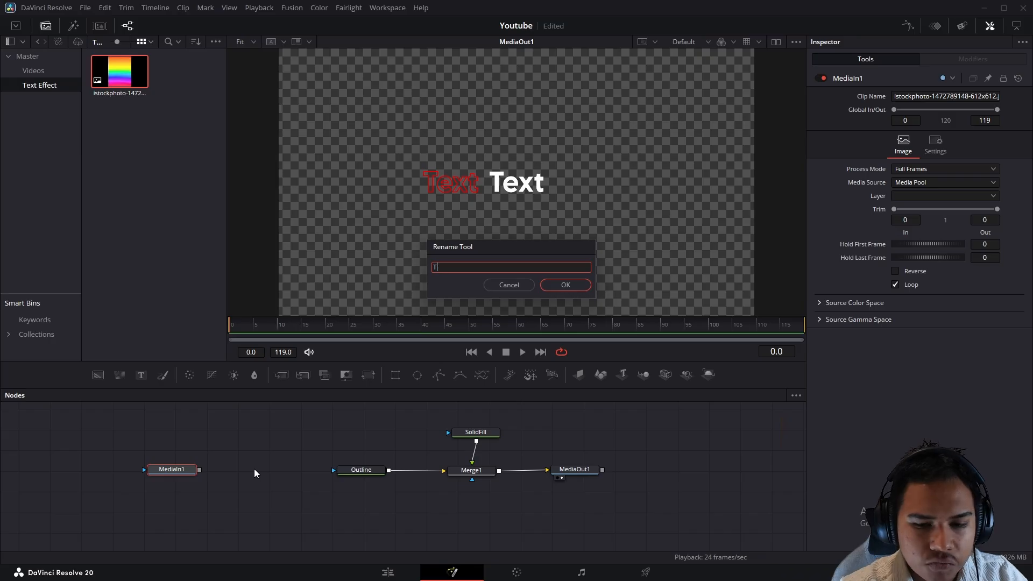
pyautogui.write('Rinbo')
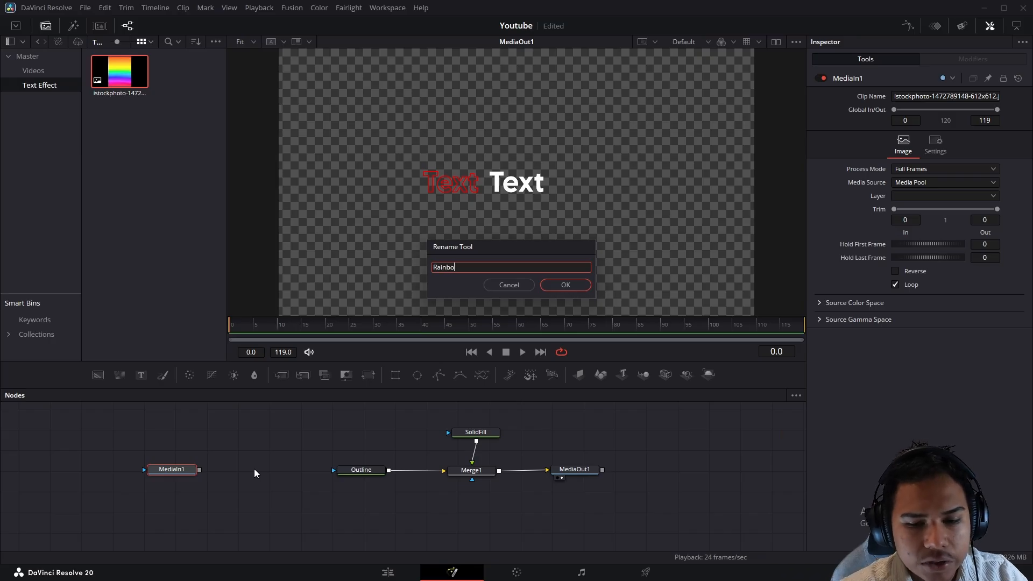
pyautogui.write('w')
pyautogui.press('Return')
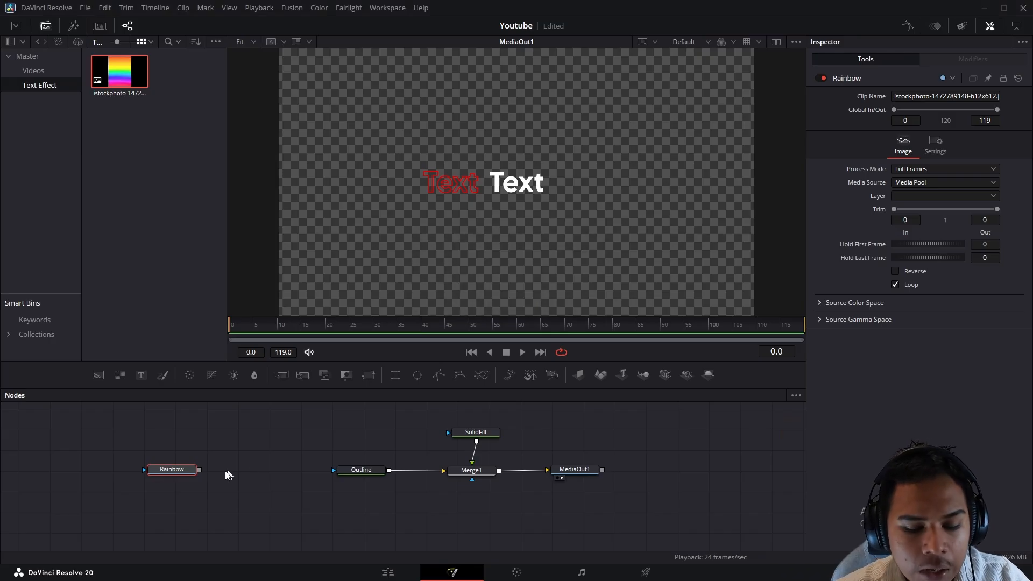
pyautogui.click(369, 375)
pyautogui.moveTo(273, 466); pyautogui.dragTo(121, 480)
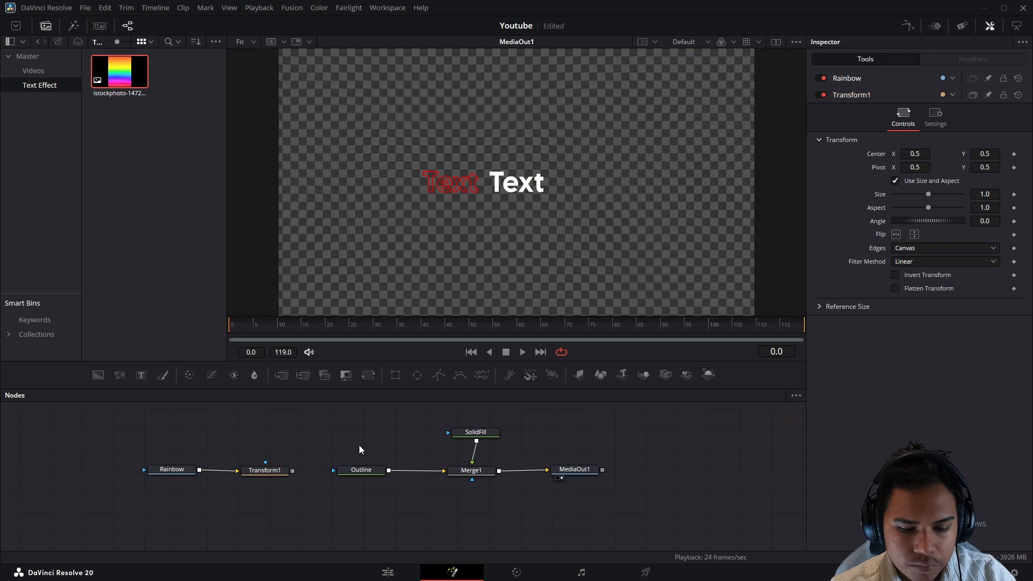
# - Change the Outline node's outline shading element Type from Solid to Image
pyautogui.click(373, 470)
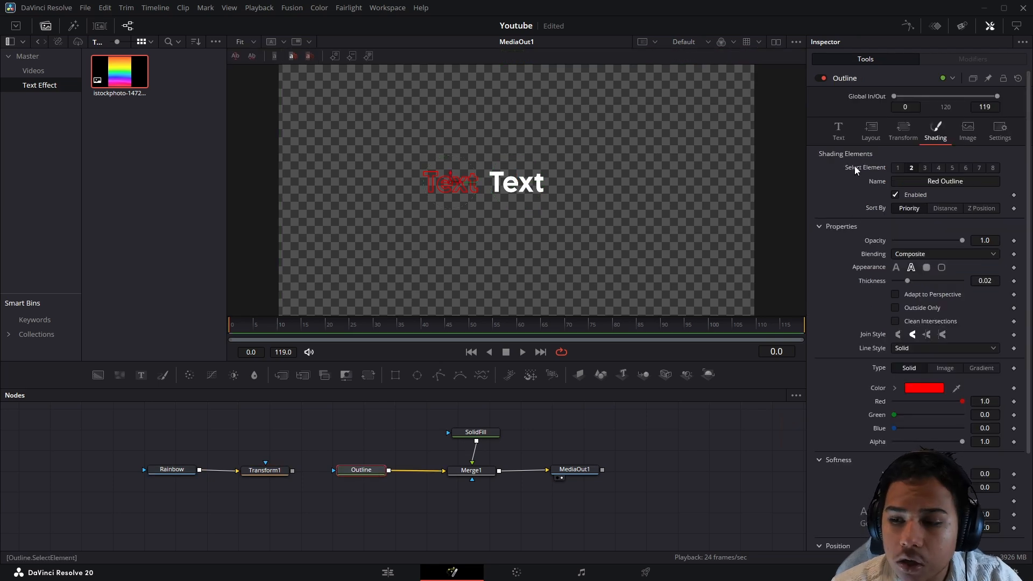
pyautogui.scroll(-3, 854, 165)
pyautogui.scroll(3, 864, 217)
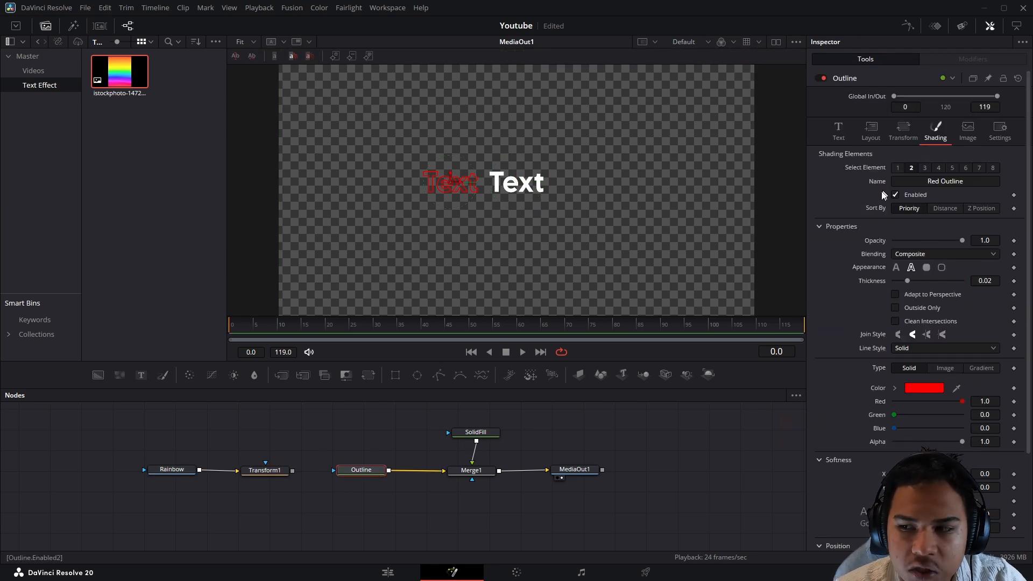
pyautogui.scroll(-3, 888, 226)
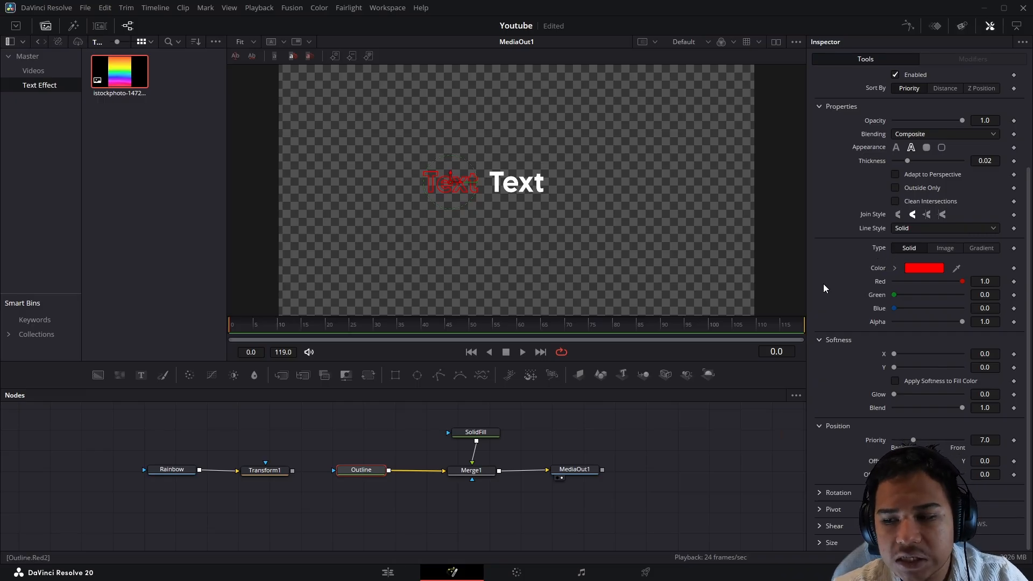
pyautogui.click(947, 250)
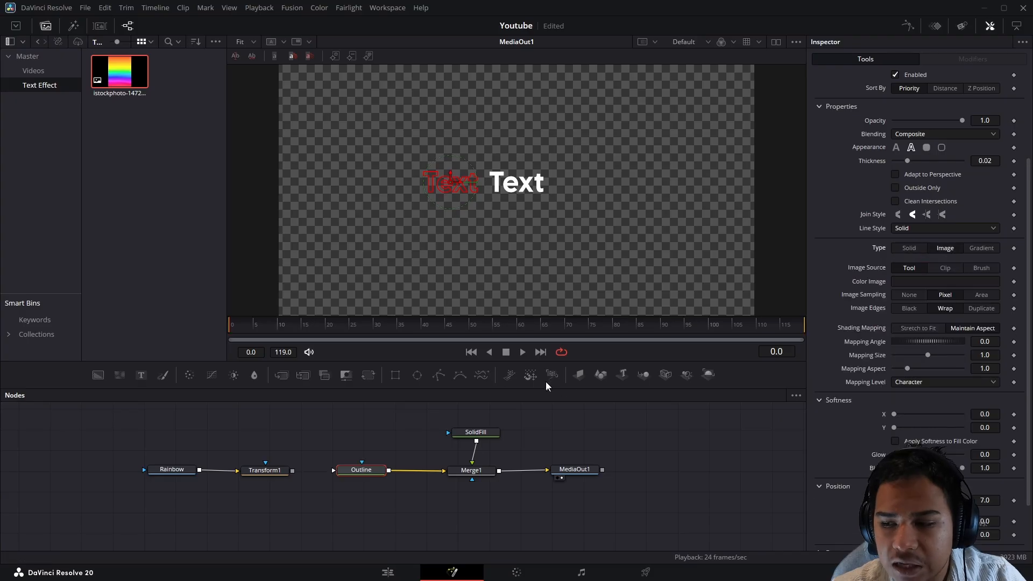
pyautogui.scroll(-2, 856, 274)
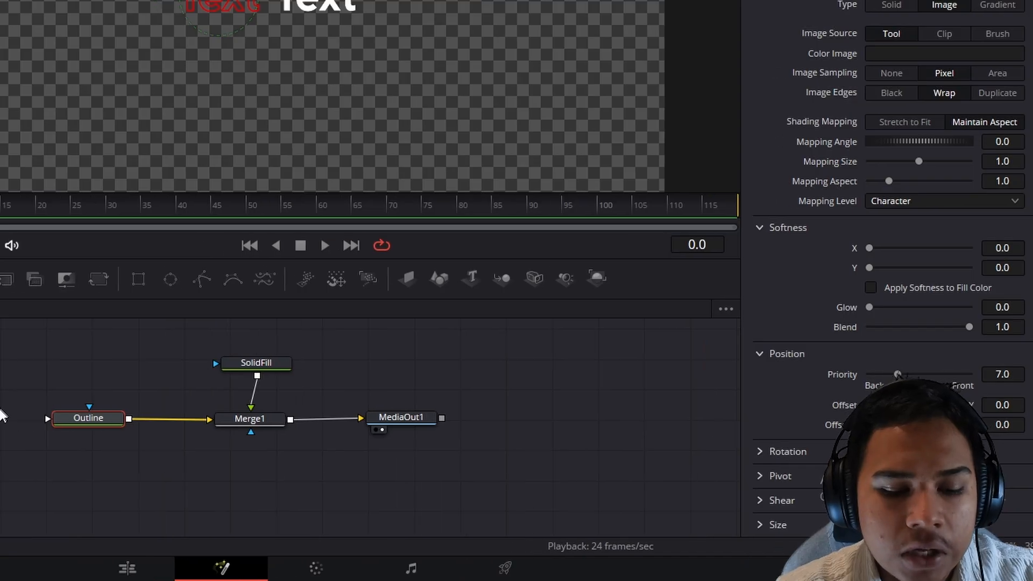
pyautogui.moveTo(204, 403); pyautogui.dragTo(359, 438)
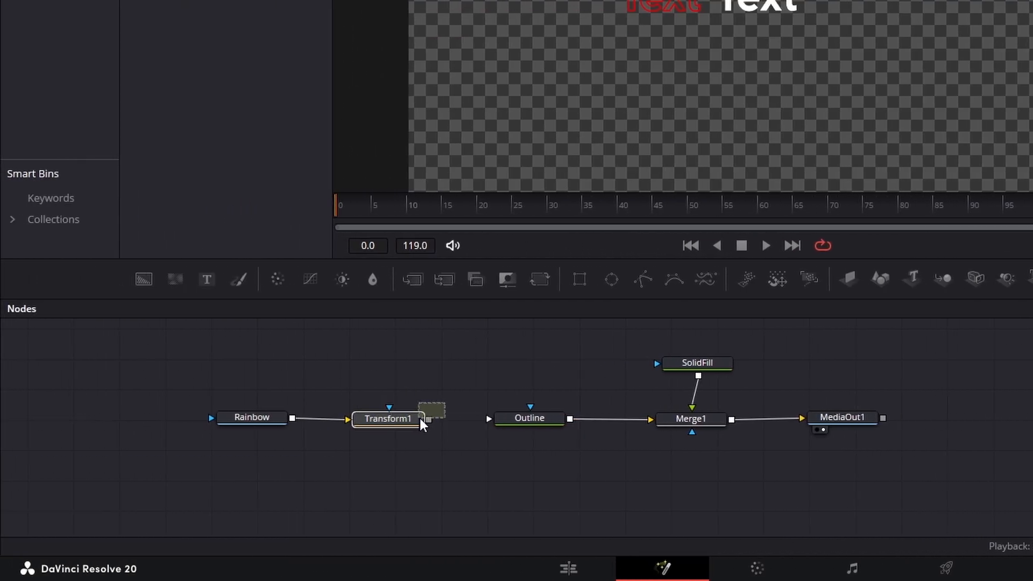
# - Feed Transform1 into the Outline's Color Image so the outline shows rainbow colours
pyautogui.click(538, 419)
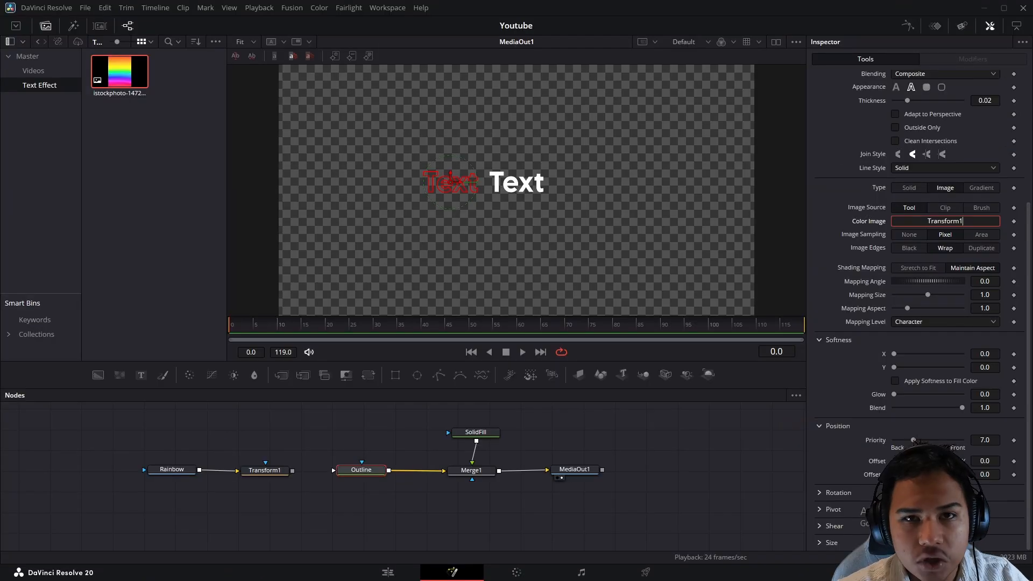
pyautogui.moveTo(945, 221); pyautogui.dragTo(945, 221)
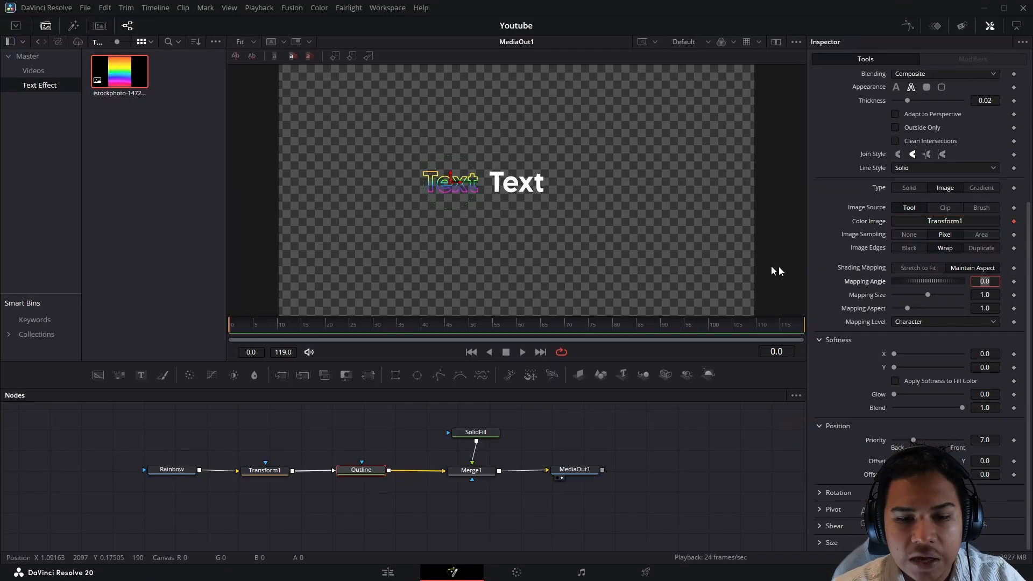
pyautogui.scroll(5, 417, 181)
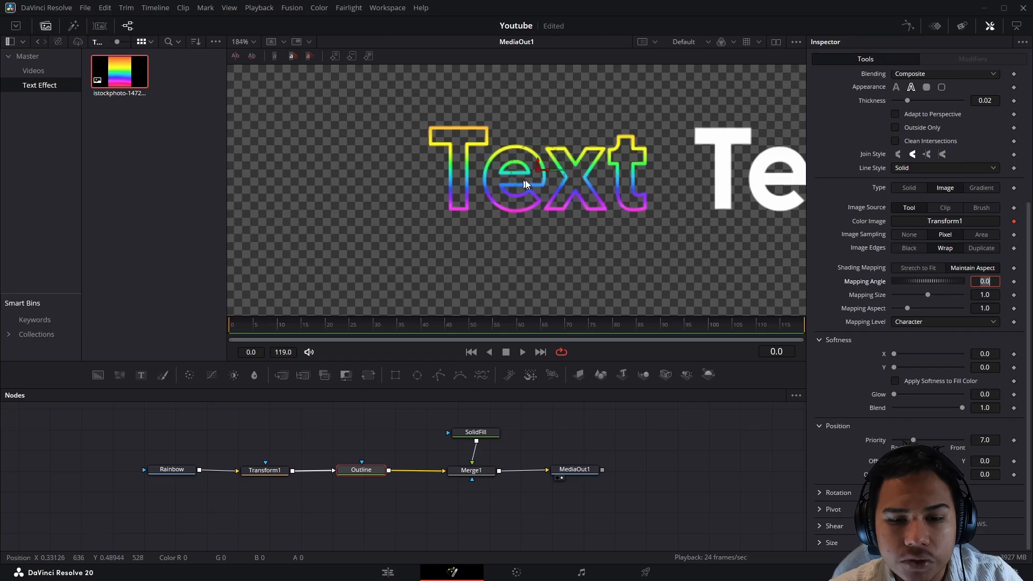
pyautogui.moveTo(617, 146); pyautogui.dragTo(566, 179)
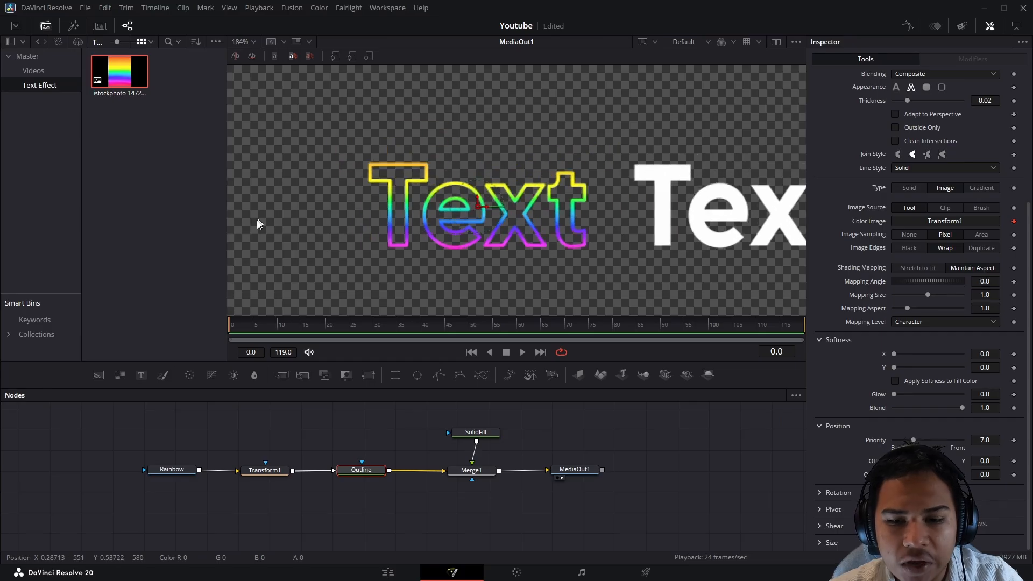
pyautogui.click(278, 471)
pyautogui.moveTo(234, 446); pyautogui.dragTo(392, 488)
pyautogui.click(396, 514)
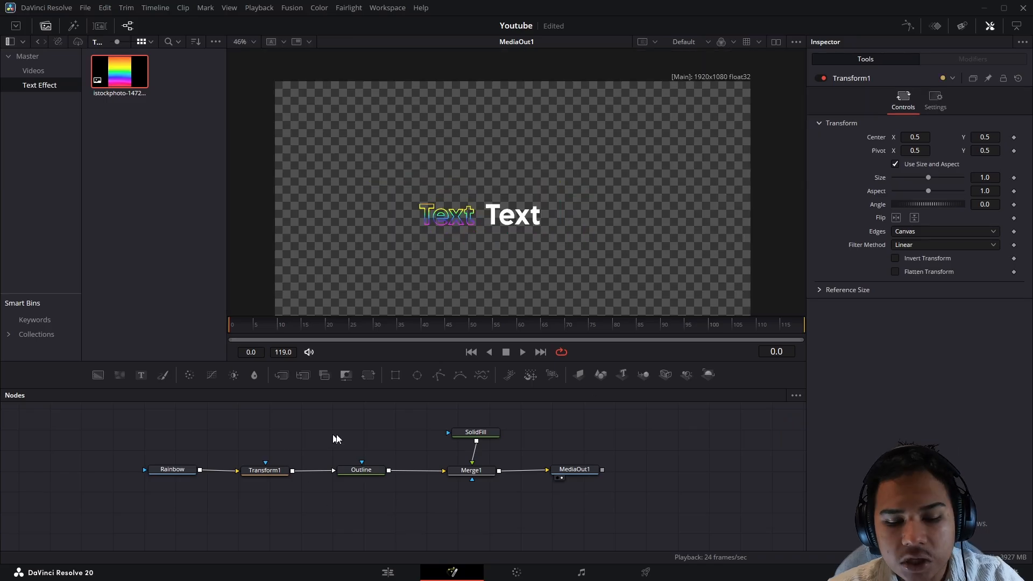
# - Set Transform1's Angle to -90, then compare the Rainbow source with the MediaOut1 output
pyautogui.click(253, 473)
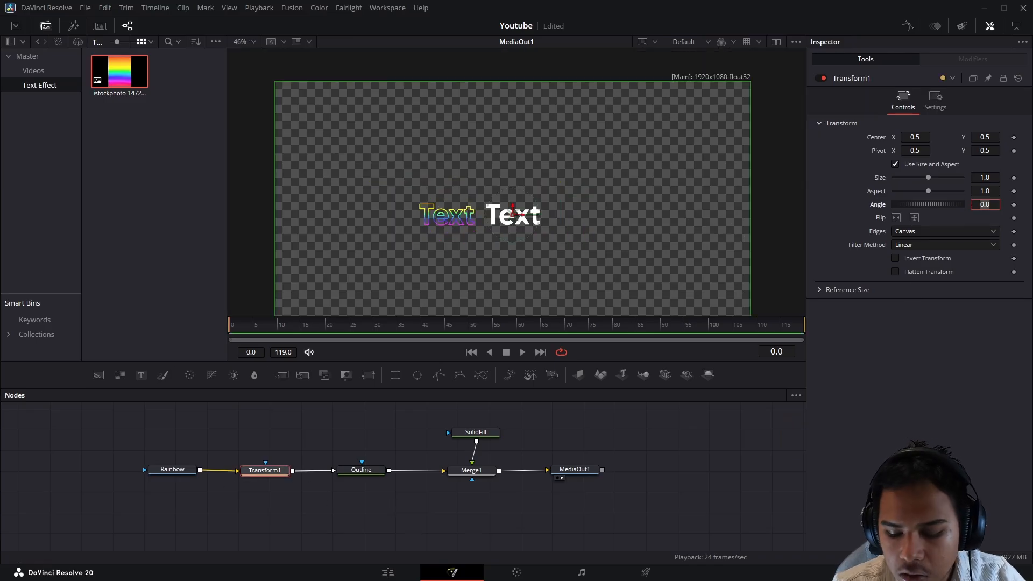
pyautogui.press('Tab')
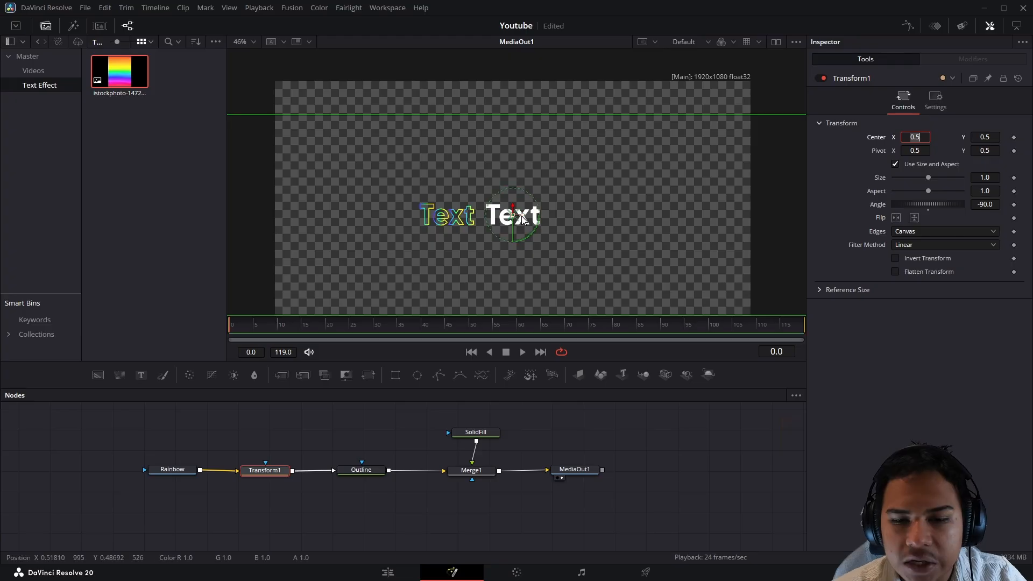
pyautogui.scroll(-2, 534, 190)
pyautogui.click(173, 471)
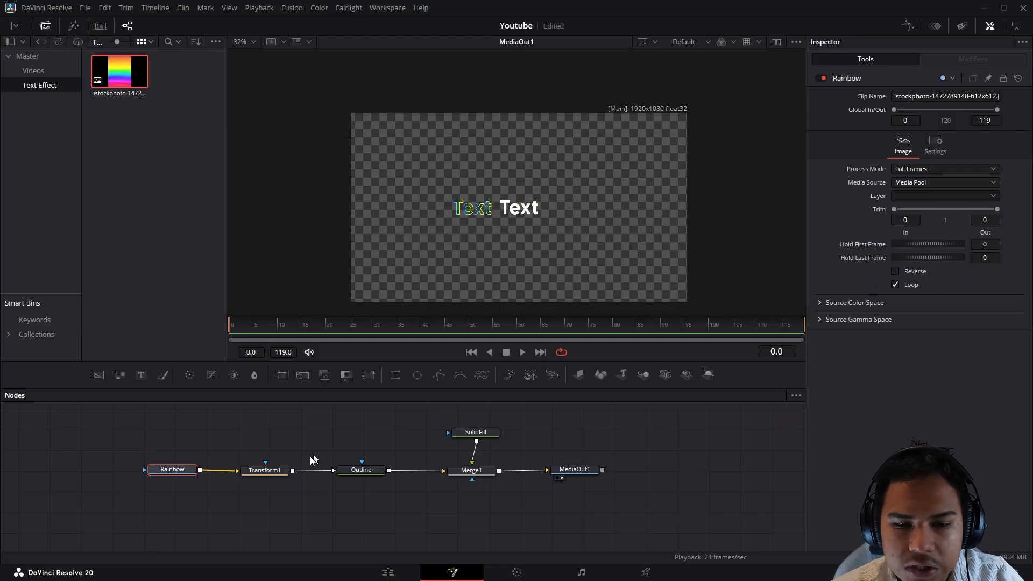
pyautogui.press('1')
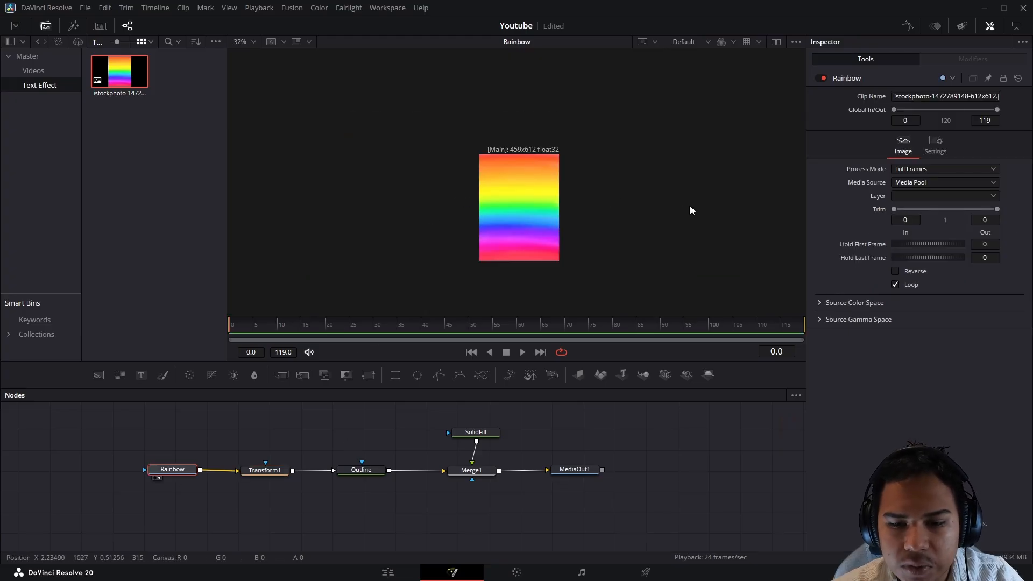
pyautogui.click(575, 469)
pyautogui.press('2')
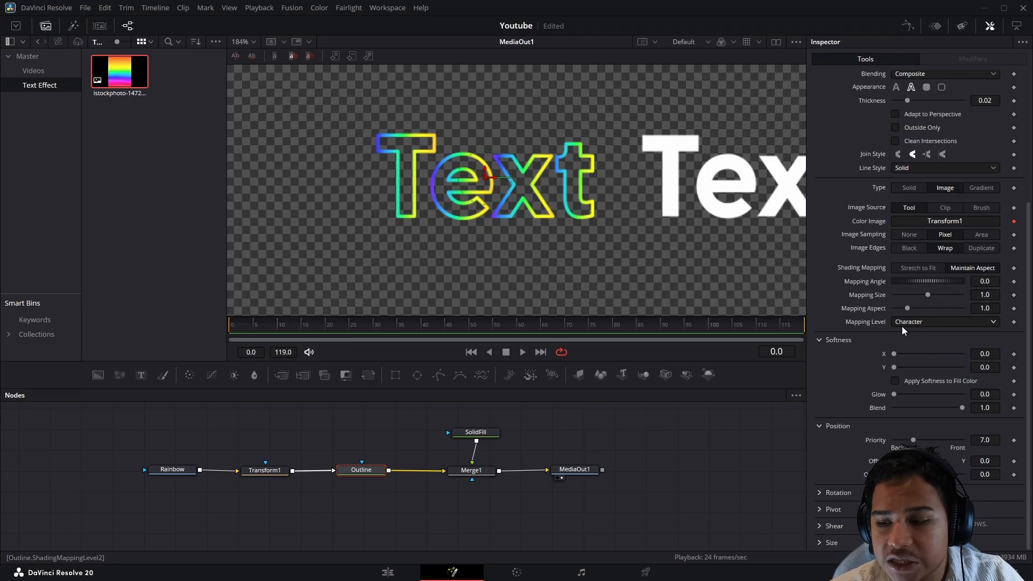
pyautogui.click(846, 201)
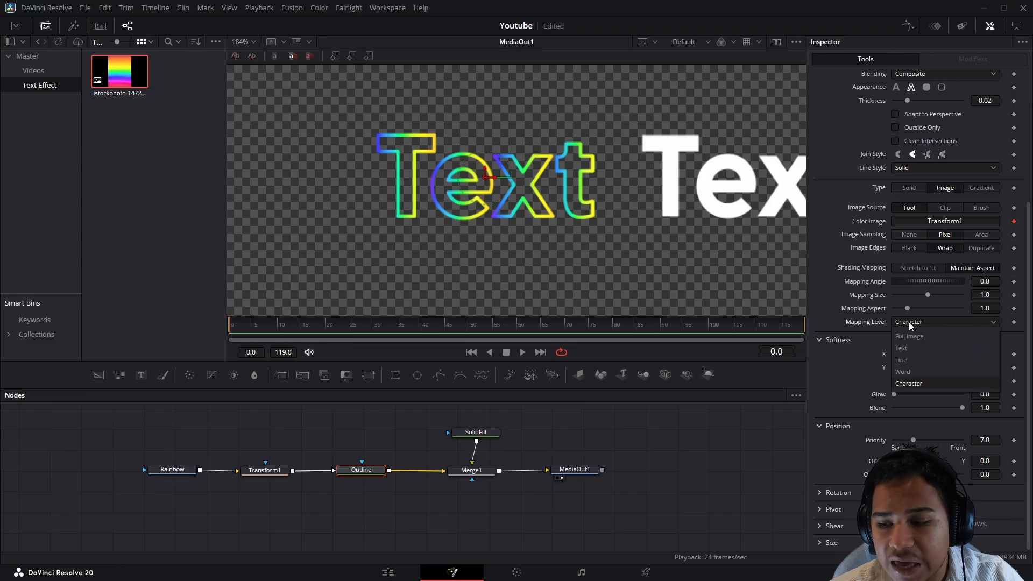
# - Set the Outline's Mapping Level to Full Image
pyautogui.click(909, 336)
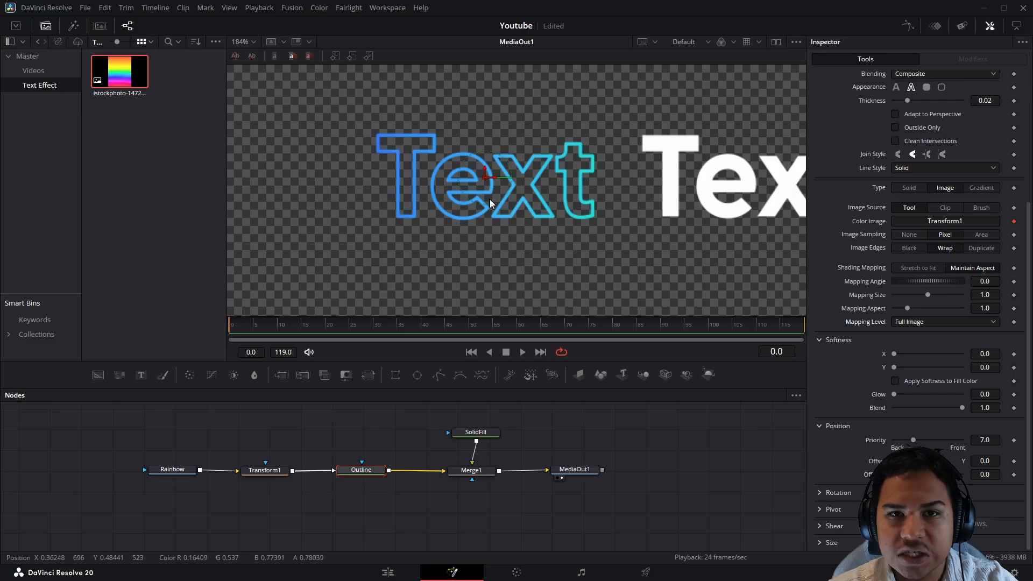
pyautogui.click(329, 478)
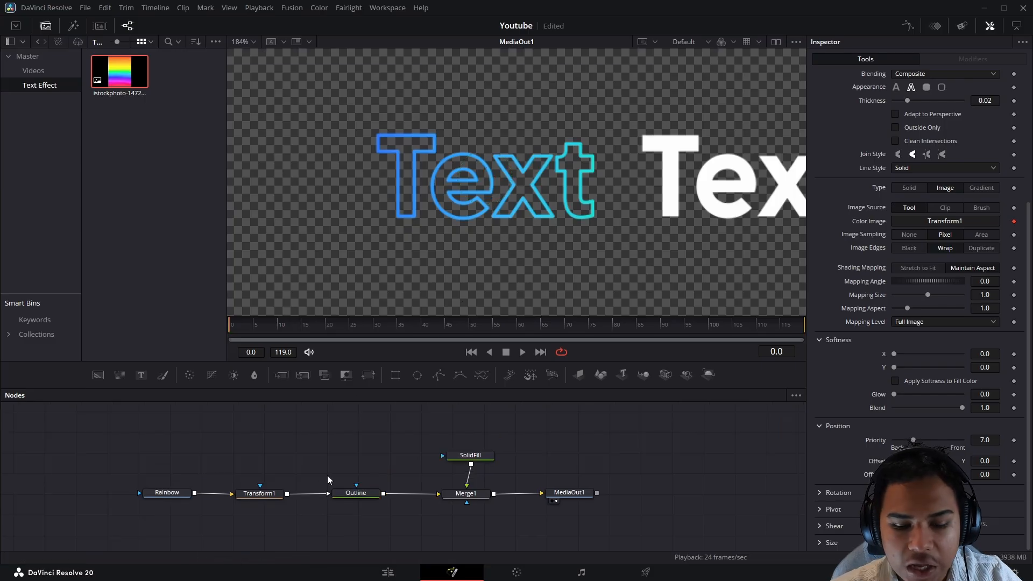
# - Turn off Transform1's Use Size and Aspect and set X Size 0.12, Y Size 0.097
pyautogui.click(266, 496)
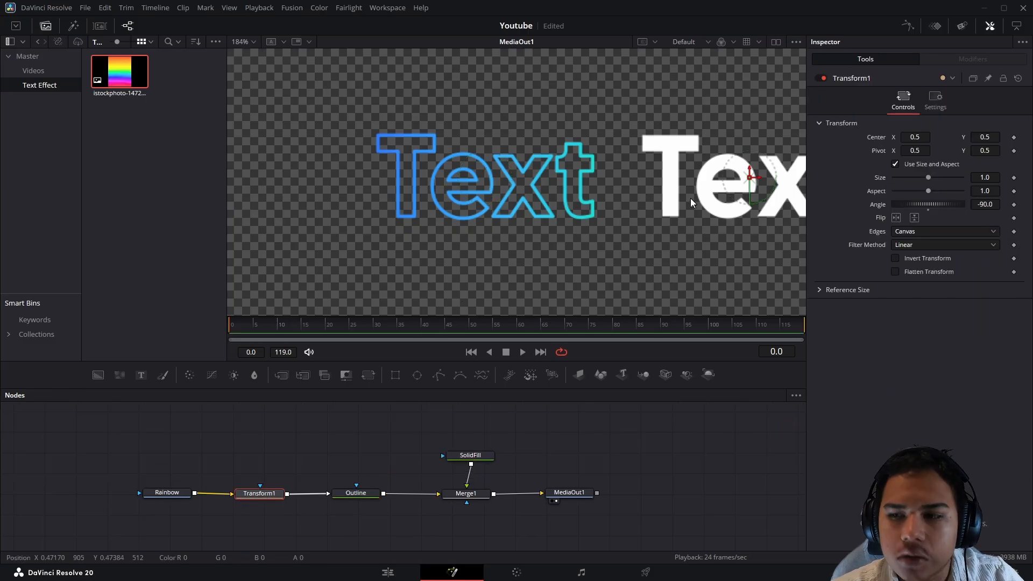
pyautogui.scroll(-4, 694, 197)
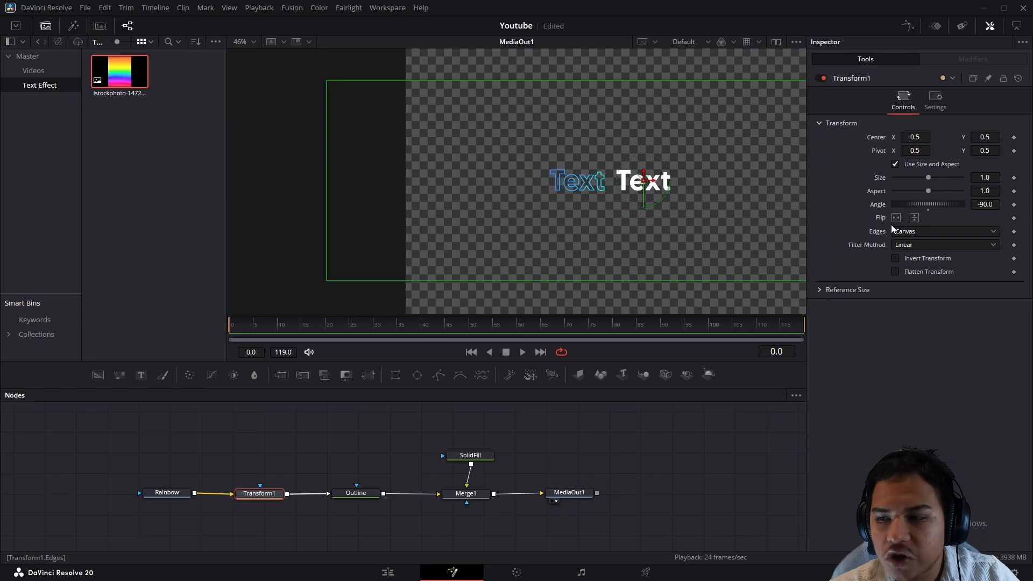
pyautogui.click(895, 164)
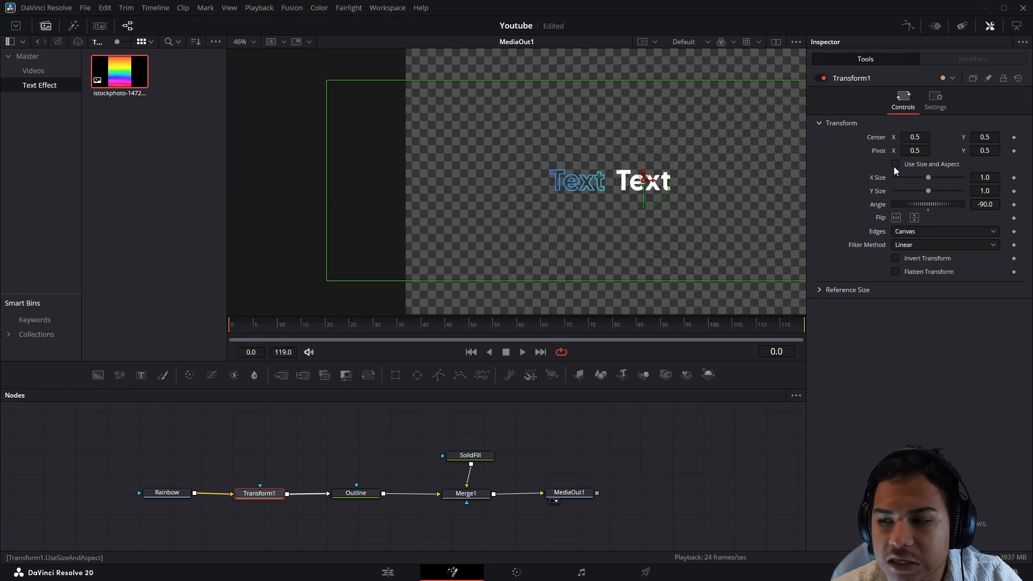
pyautogui.moveTo(639, 159); pyautogui.dragTo(536, 173)
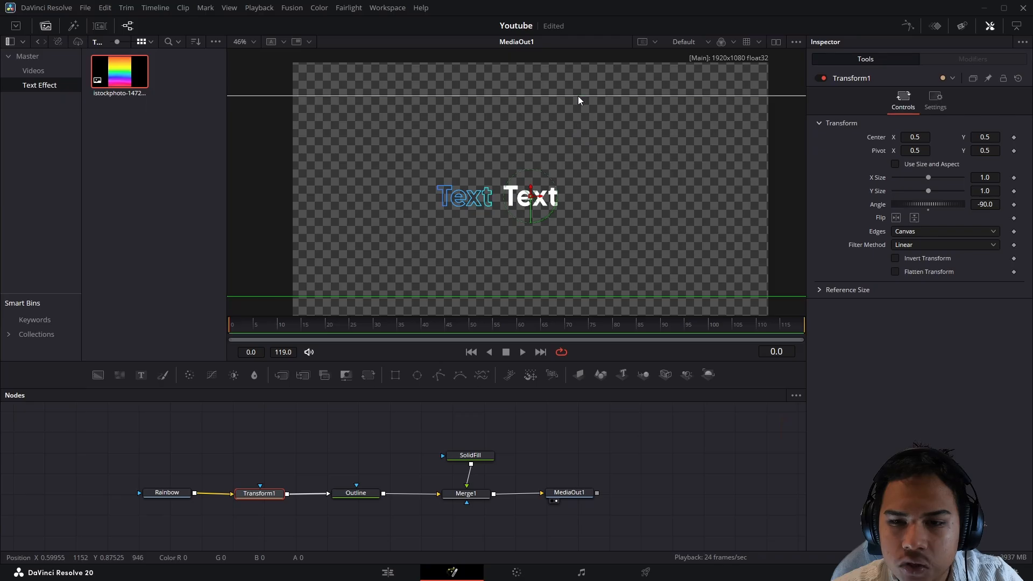
pyautogui.moveTo(578, 97); pyautogui.dragTo(585, 156)
pyautogui.moveTo(586, 156); pyautogui.dragTo(588, 182)
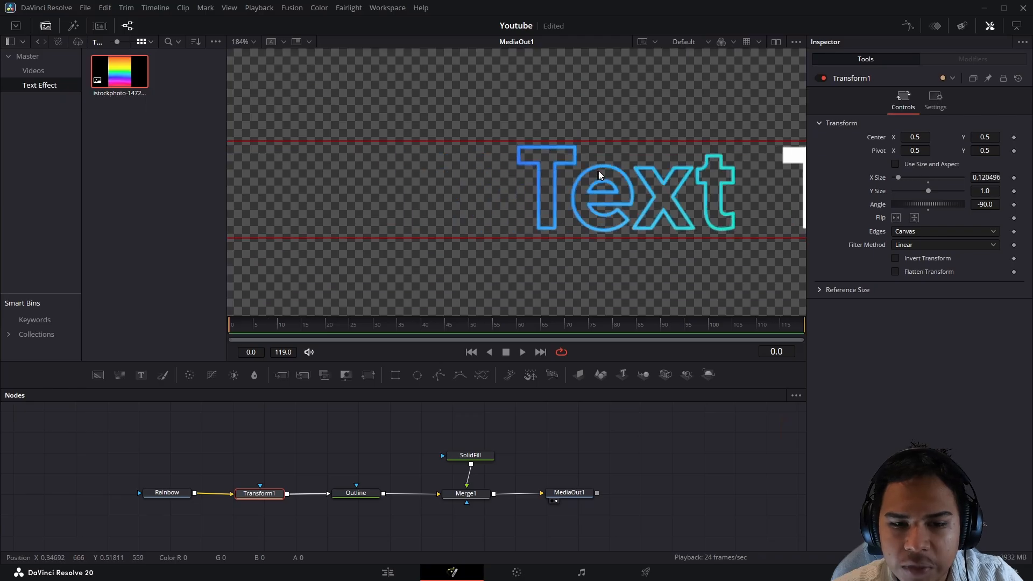
pyautogui.scroll(-3, 586, 174)
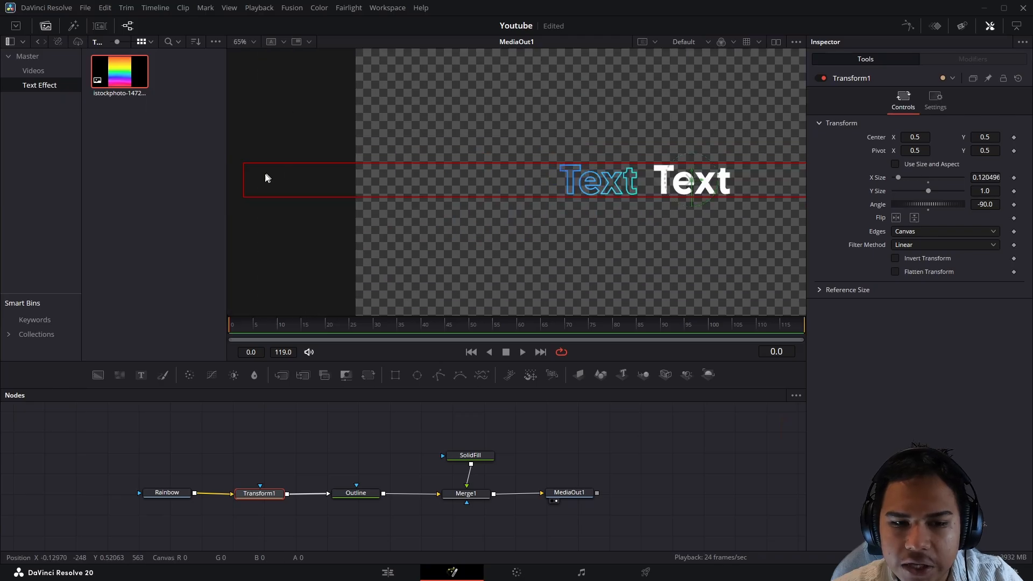
pyautogui.moveTo(247, 180); pyautogui.dragTo(559, 179)
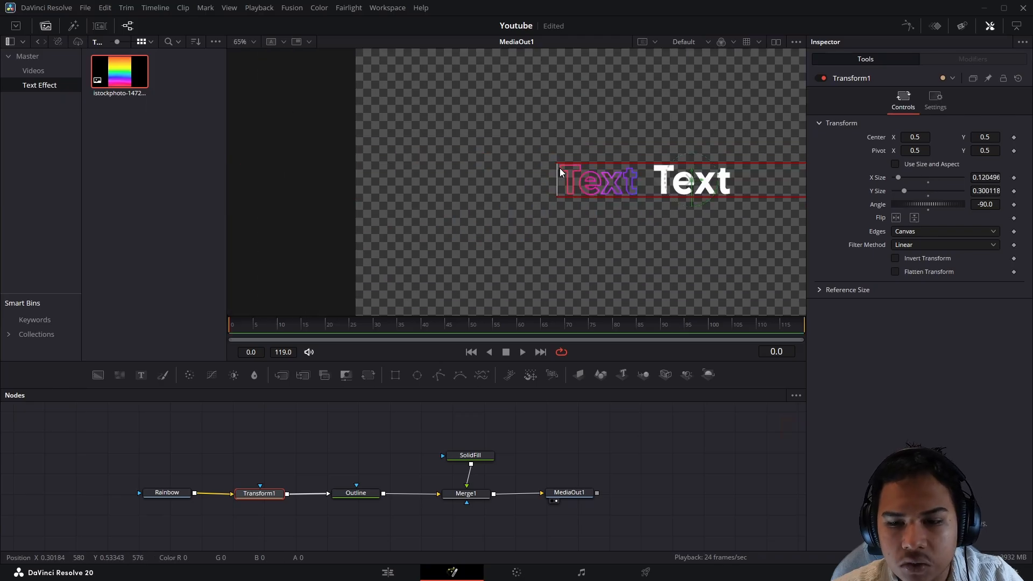
pyautogui.scroll(-3, 696, 184)
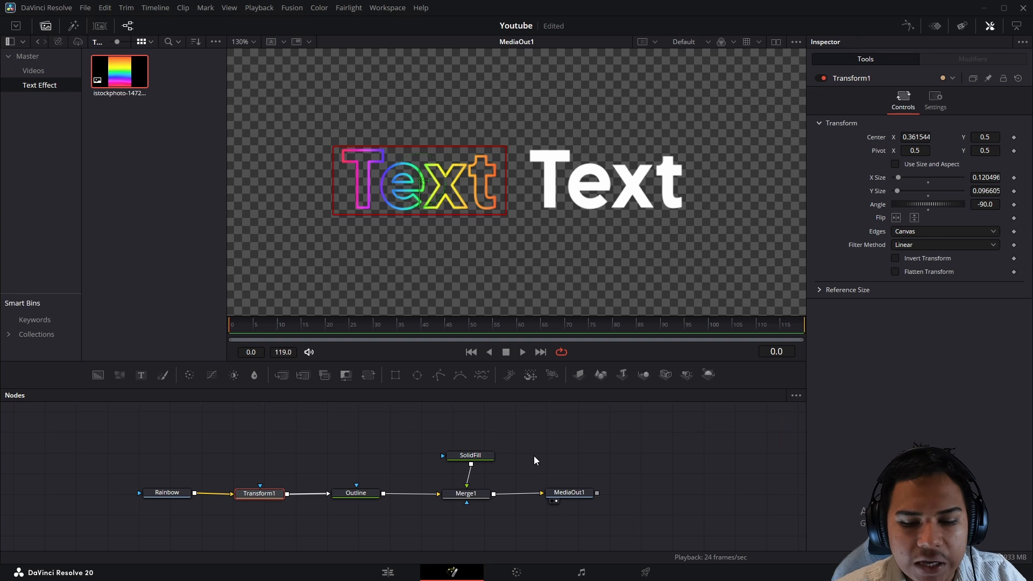
pyautogui.click(536, 463)
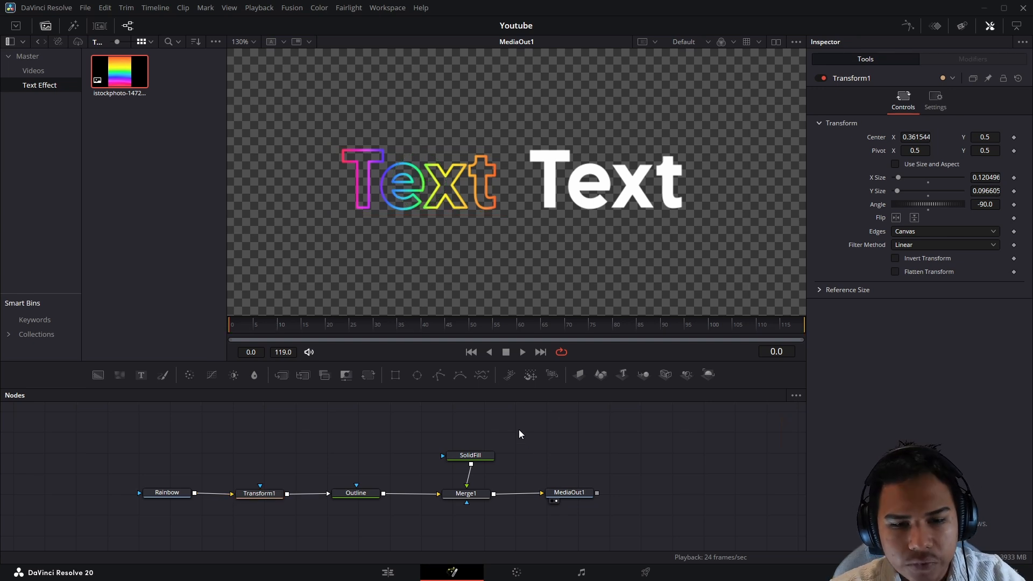
# - Try sliding the rainbow right across the text, then undo to keep Center X at 0.36
pyautogui.click(259, 493)
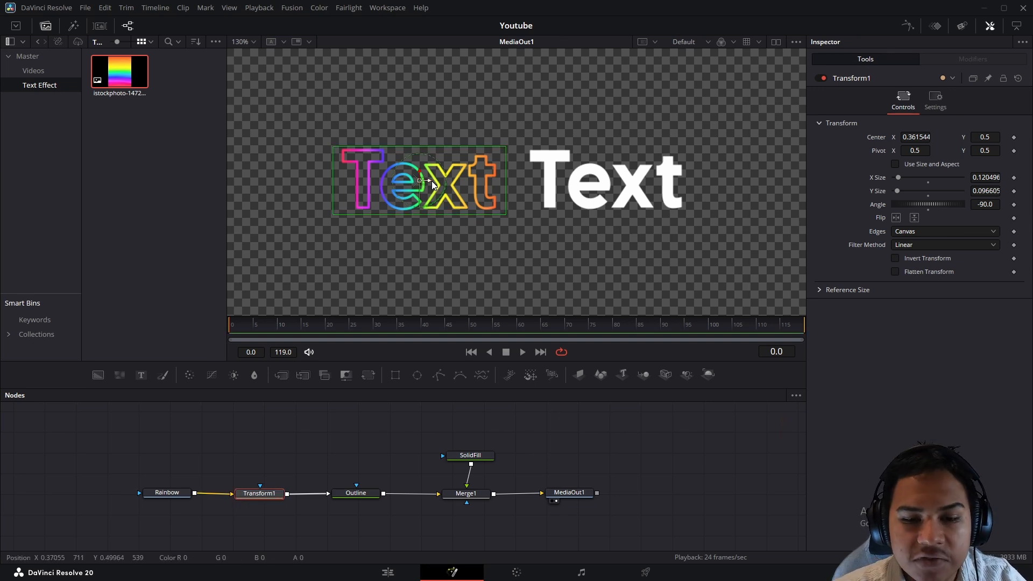
pyautogui.moveTo(432, 185); pyautogui.dragTo(571, 193)
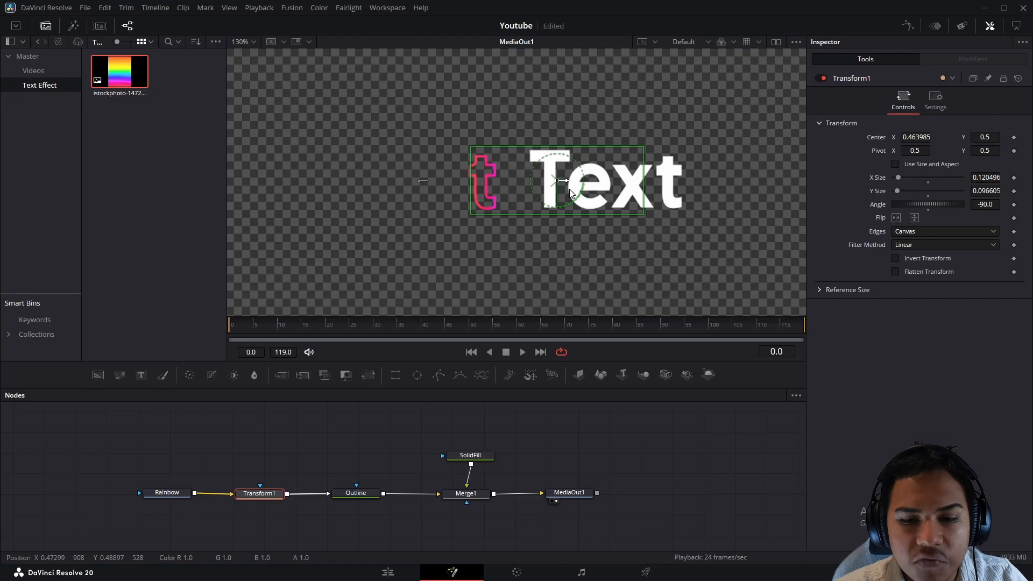
pyautogui.hotkey('ctrl', 'z')
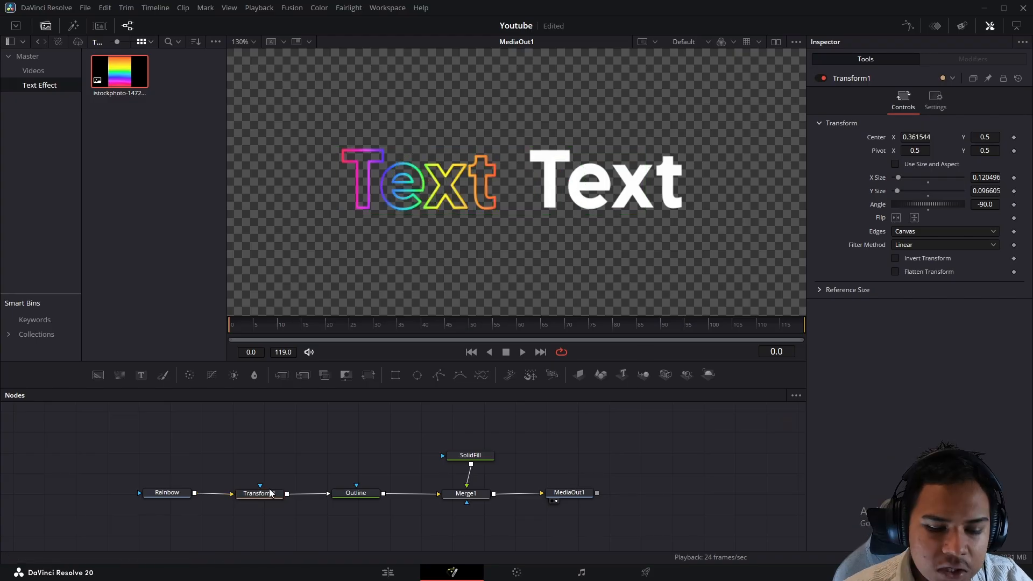
pyautogui.click(274, 496)
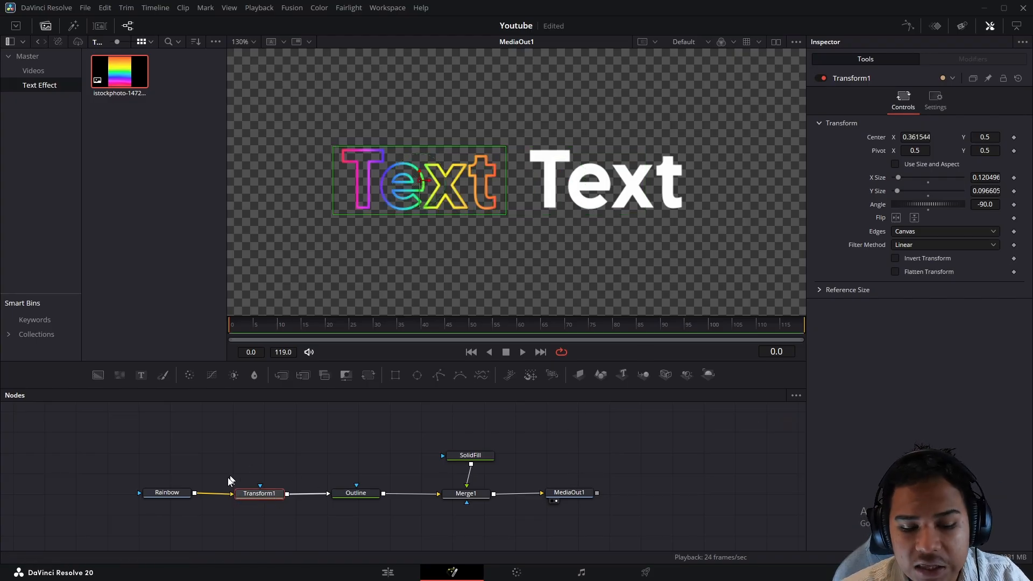
# - Set Transform1's Edges to Mirror, then test by sliding the rainbow centre to X 0.359282
pyautogui.click(397, 523)
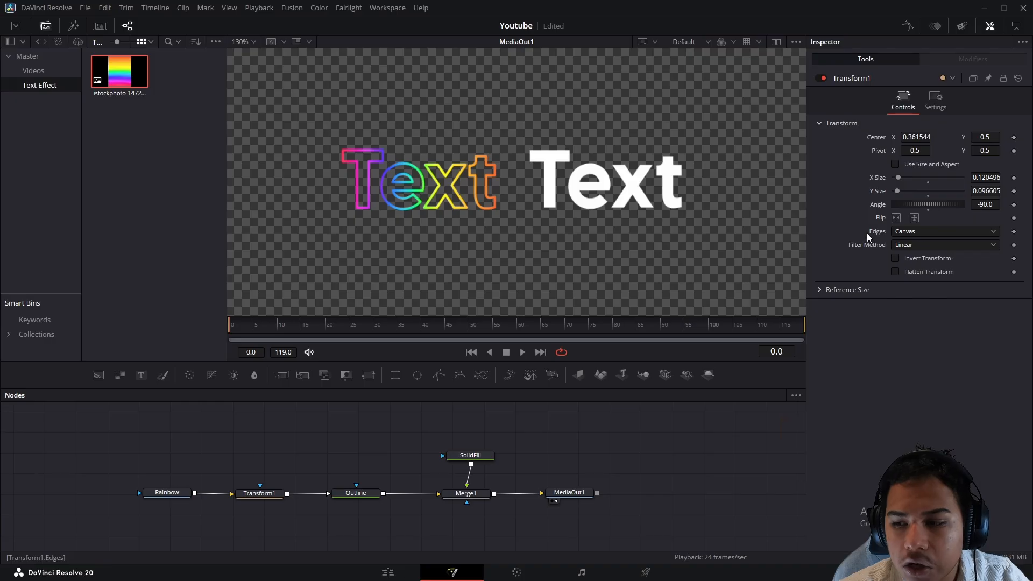
pyautogui.click(902, 232)
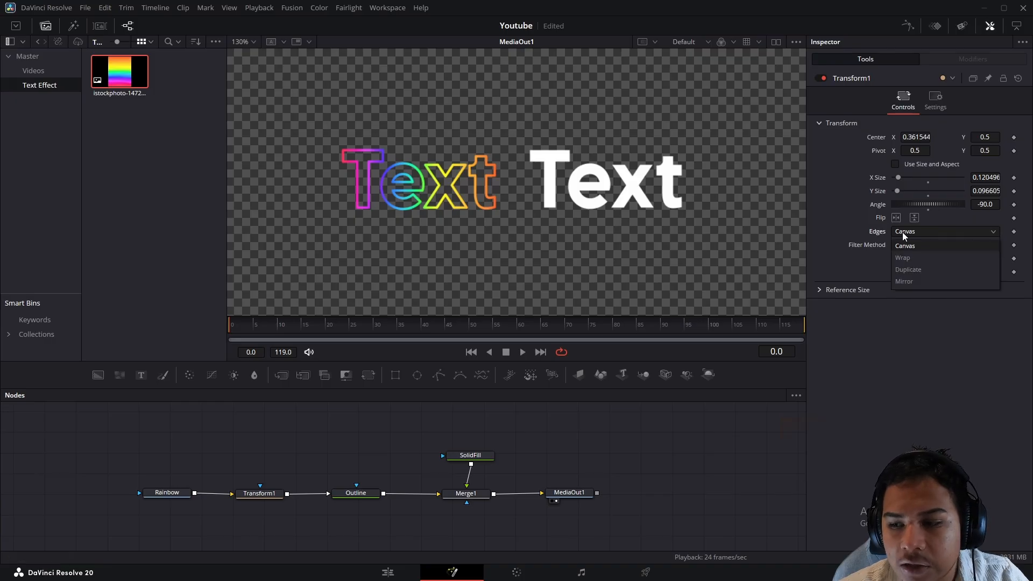
pyautogui.click(904, 283)
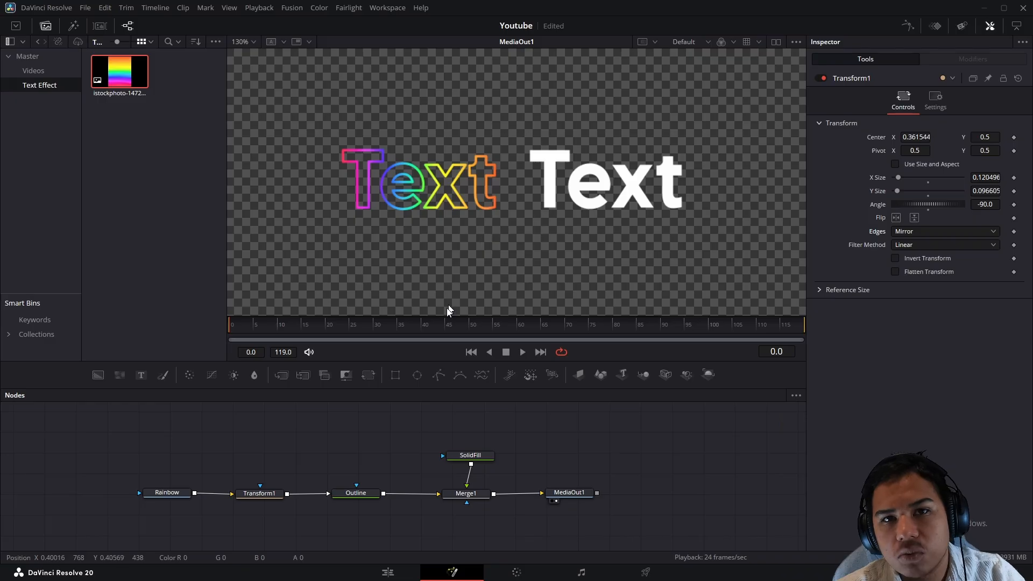
pyautogui.click(264, 494)
pyautogui.scroll(-4, 504, 196)
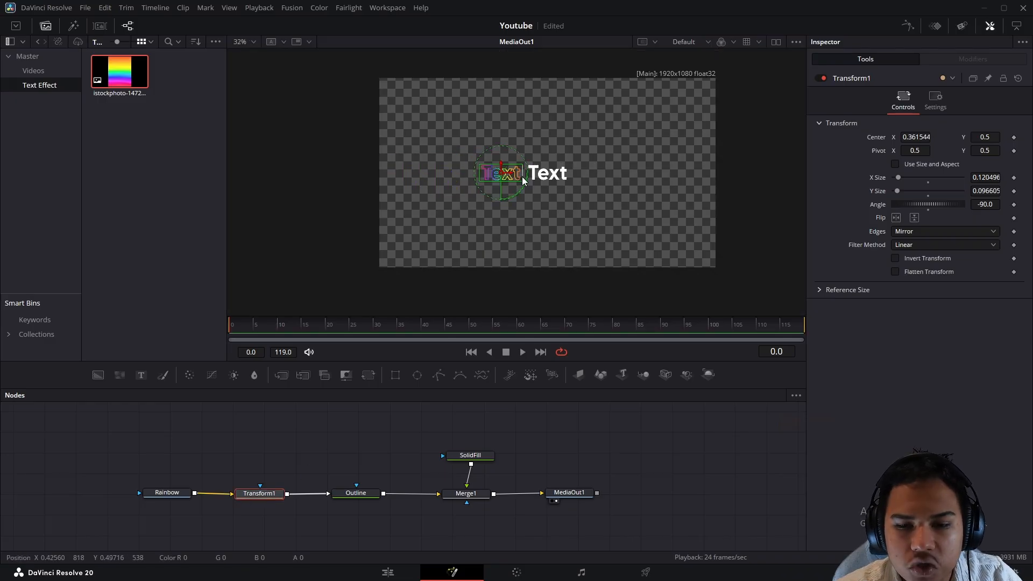
pyautogui.scroll(2, 538, 163)
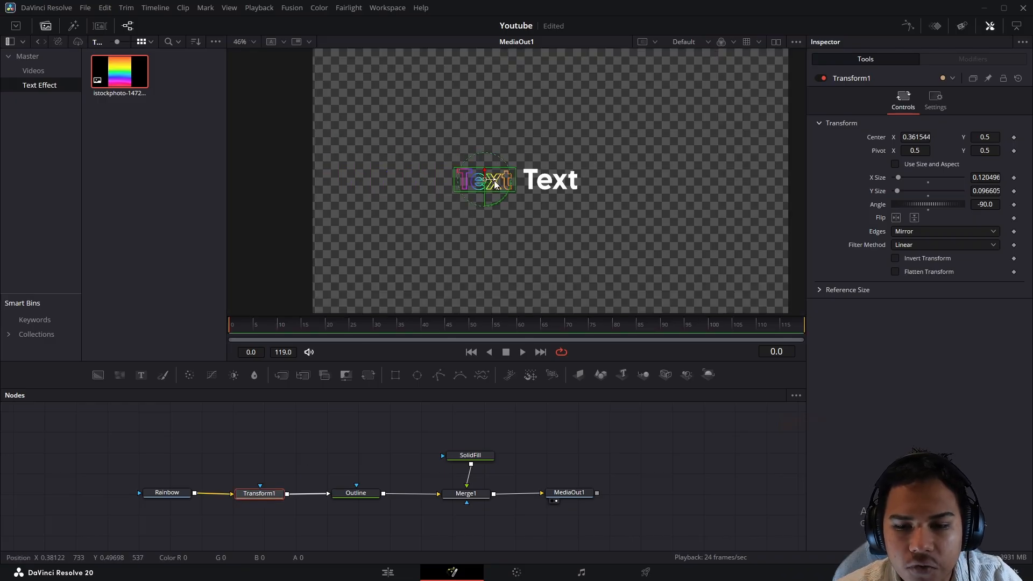
pyautogui.moveTo(496, 185)
pyautogui.mouseDown()
pyautogui.moveTo(560, 212)
pyautogui.moveTo(675, 221)
pyautogui.moveTo(473, 224)
pyautogui.moveTo(717, 203)
pyautogui.moveTo(738, 186)
pyautogui.moveTo(494, 105)
pyautogui.moveTo(570, 157)
pyautogui.moveTo(575, 105)
pyautogui.moveTo(576, 144)
pyautogui.moveTo(599, 110)
pyautogui.moveTo(596, 168)
pyautogui.moveTo(487, 179)
pyautogui.mouseUp()
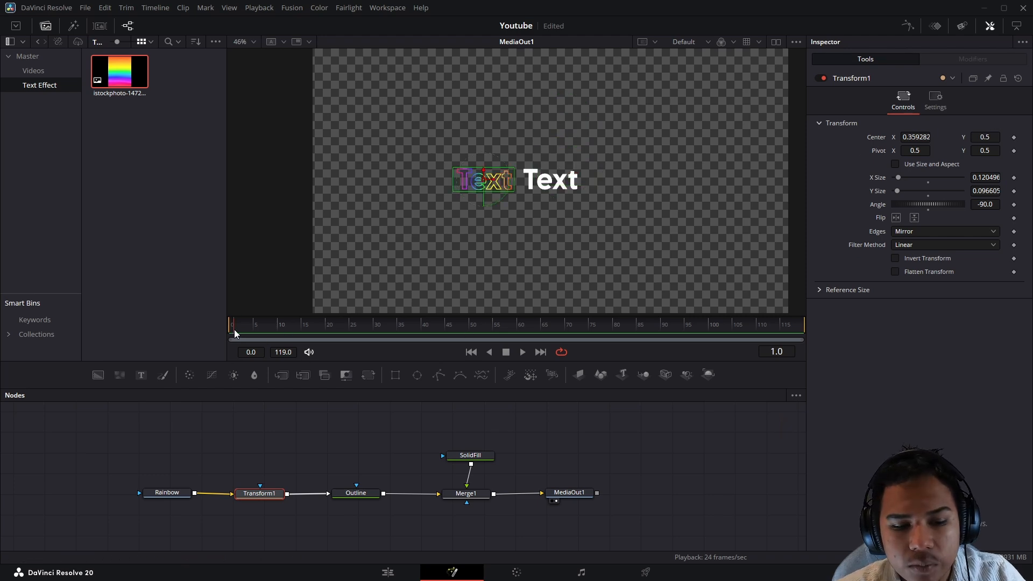
# - Keyframe Transform1 Center X at 0.359282 on frame 0 and 1.021796 on frame 119
pyautogui.click(1014, 139)
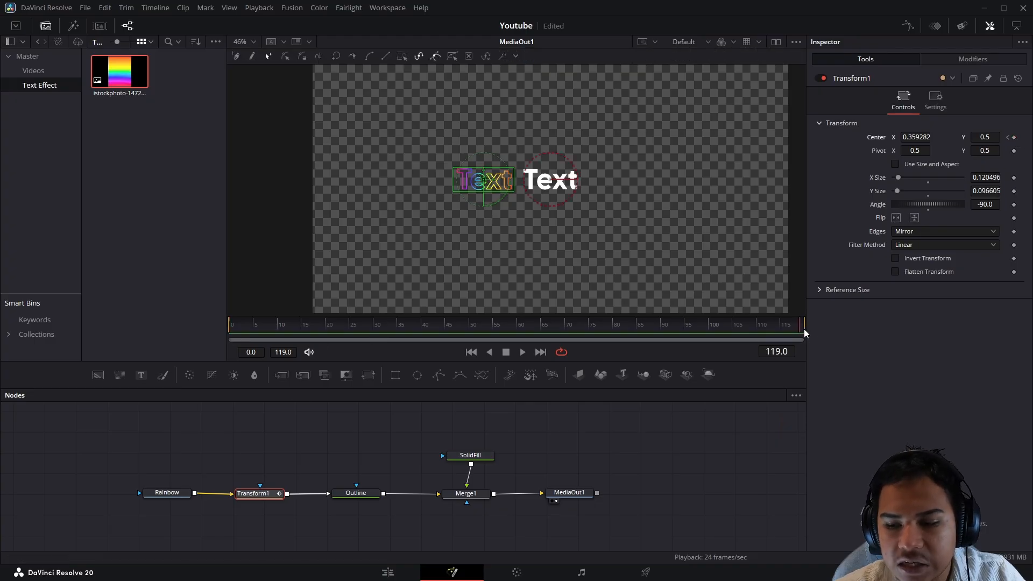
pyautogui.click(1015, 138)
pyautogui.moveTo(642, 189); pyautogui.dragTo(631, 221)
pyautogui.press('space')
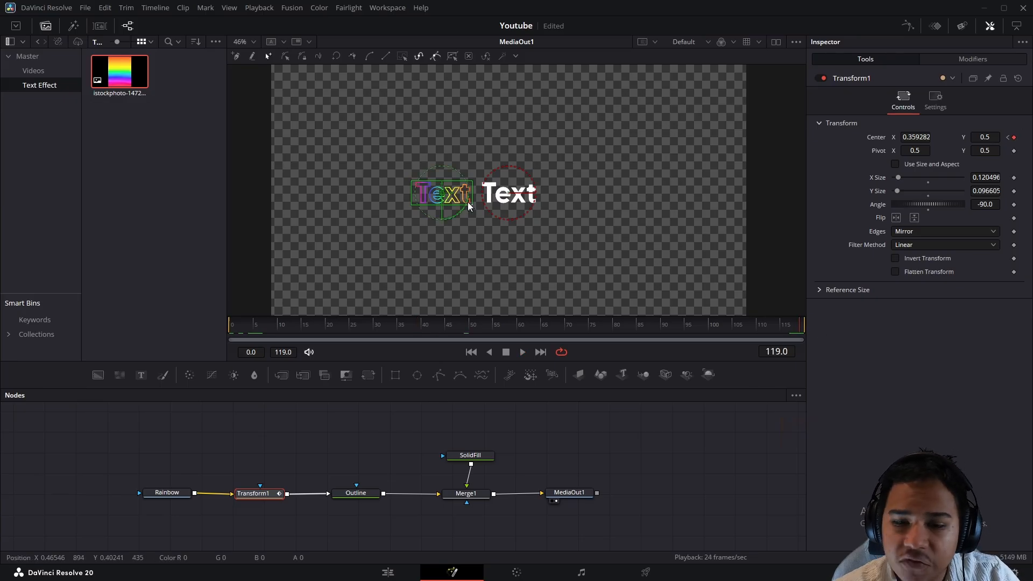
pyautogui.moveTo(454, 197); pyautogui.dragTo(783, 192)
# - Play the sliding rainbow from the first frame, then check the white fill text settings
pyautogui.click(233, 333)
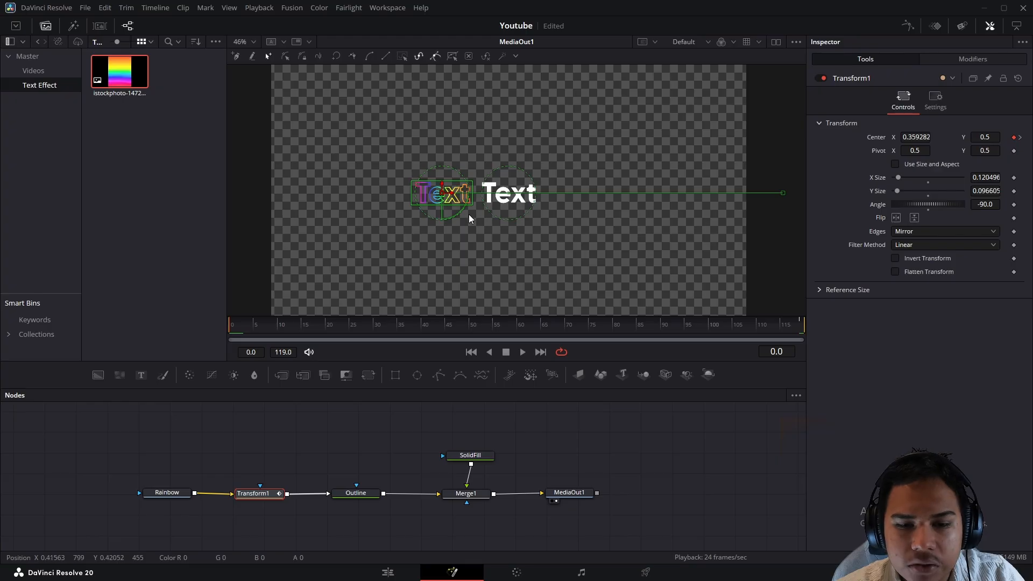
pyautogui.scroll(5, 427, 214)
pyautogui.press('space')
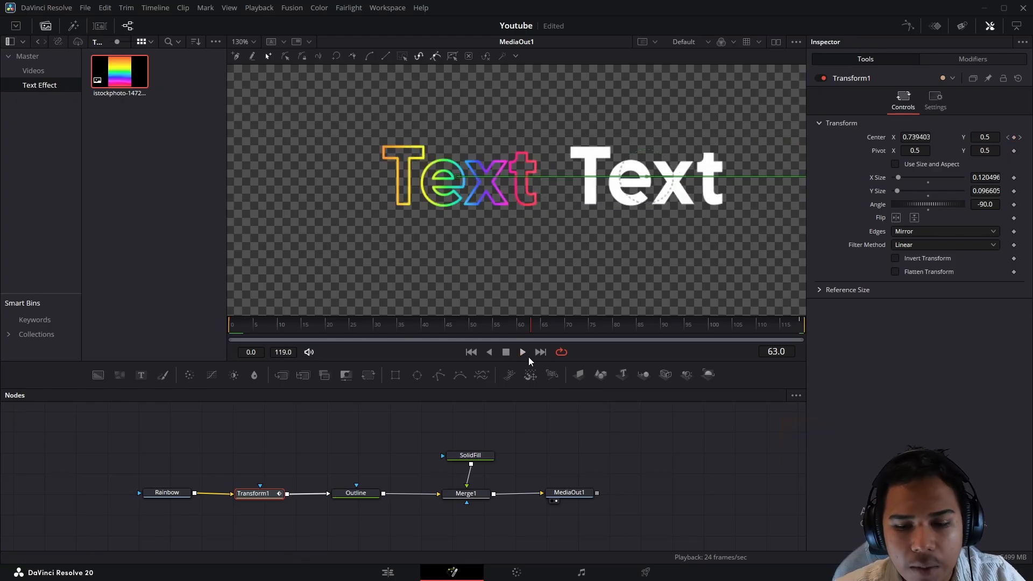
pyautogui.click(460, 453)
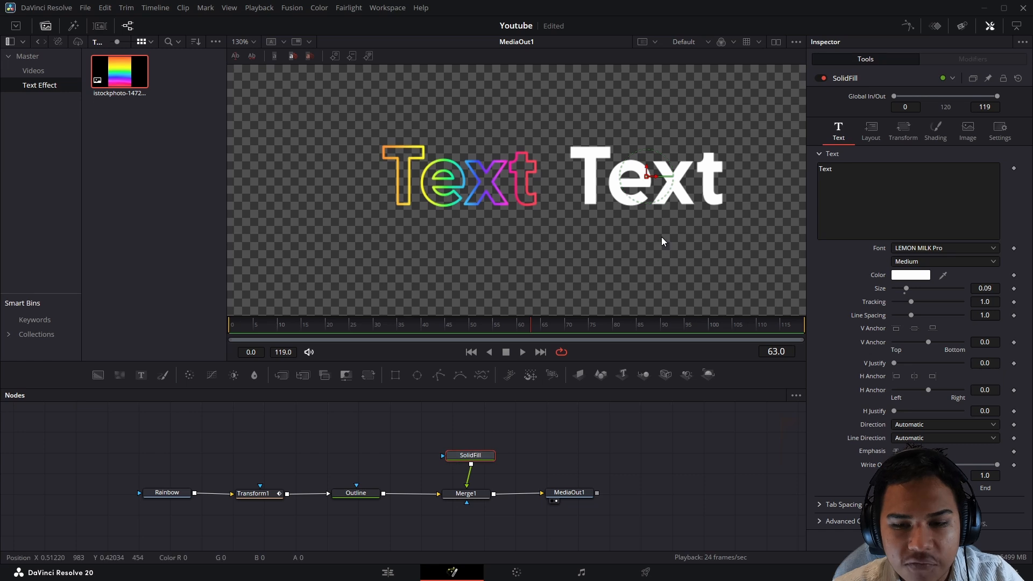
# - Set the Outline text's Layout Center X to 0.5 so it sits behind the white text
pyautogui.click(259, 494)
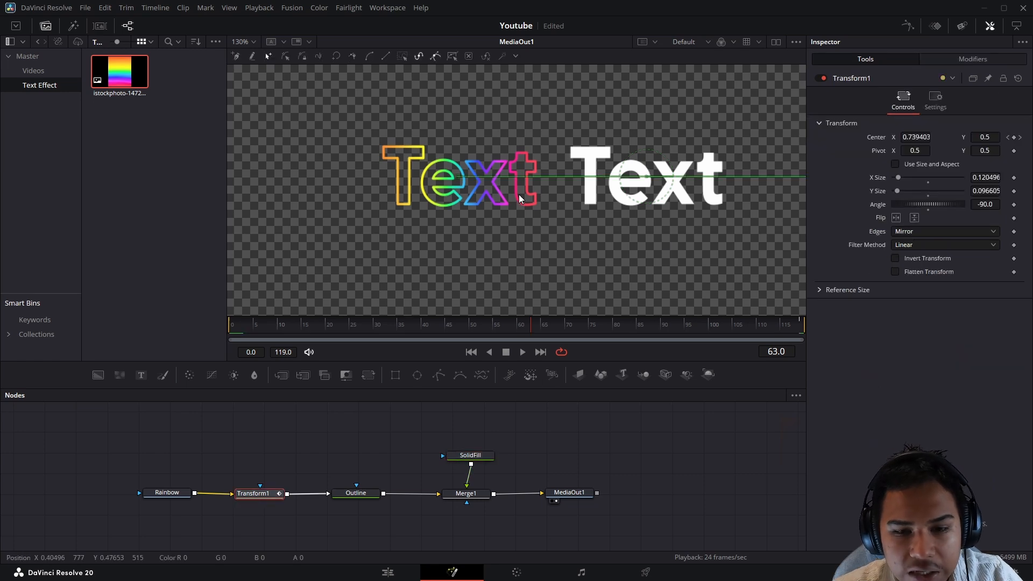
pyautogui.click(354, 494)
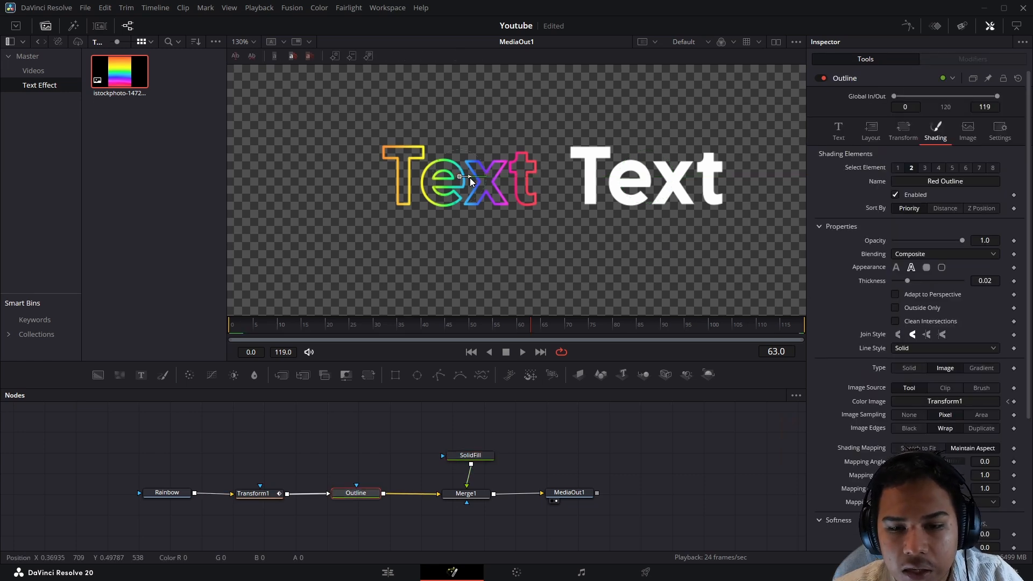
pyautogui.moveTo(472, 182); pyautogui.dragTo(578, 187)
pyautogui.rightClick(642, 181)
pyautogui.press('Escape')
pyautogui.scroll(4, 577, 187)
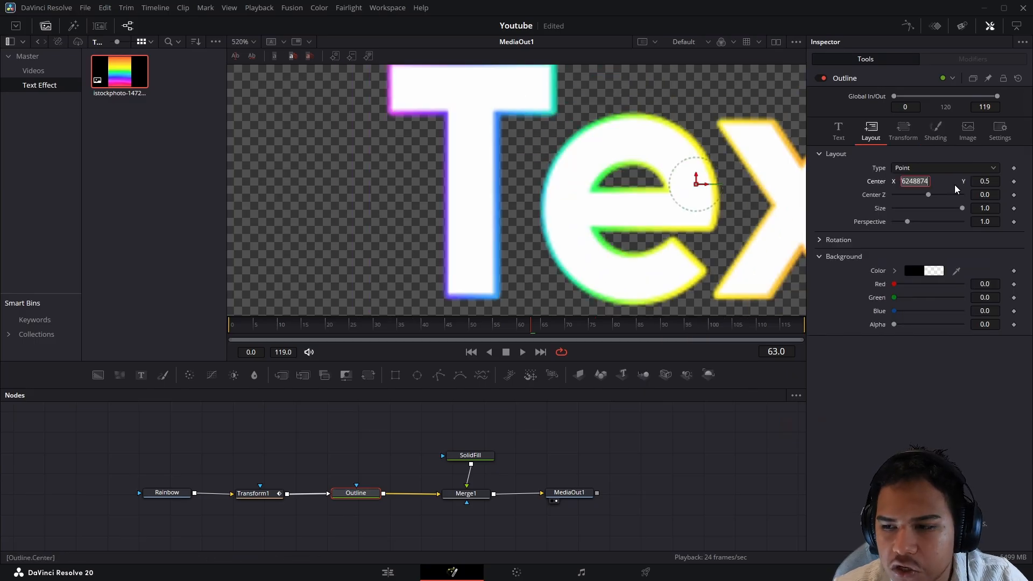
pyautogui.press('Tab')
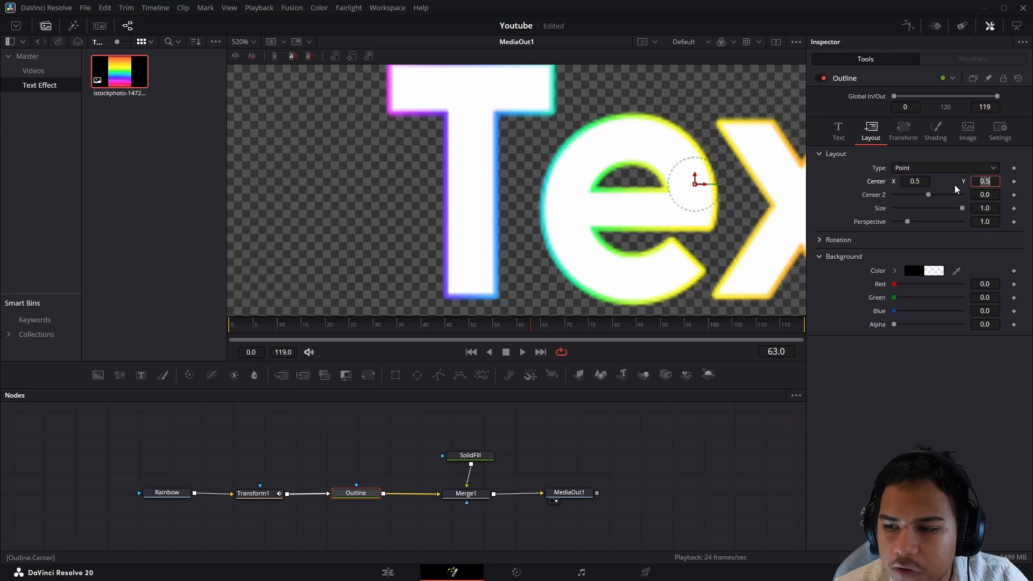
pyautogui.moveTo(641, 183); pyautogui.dragTo(514, 203)
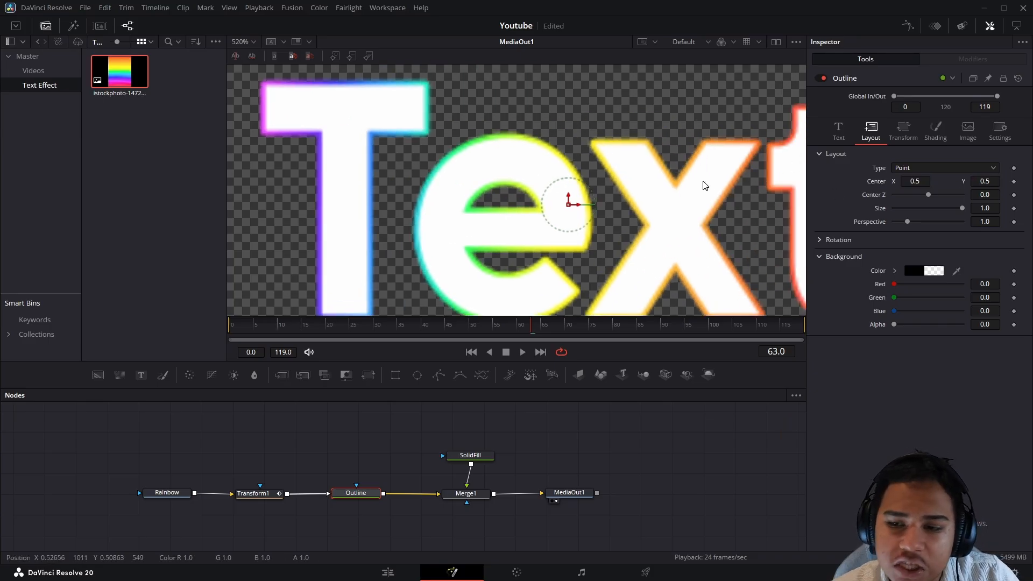
pyautogui.scroll(-3, 705, 186)
pyautogui.moveTo(691, 144); pyautogui.dragTo(518, 149)
pyautogui.click(230, 325)
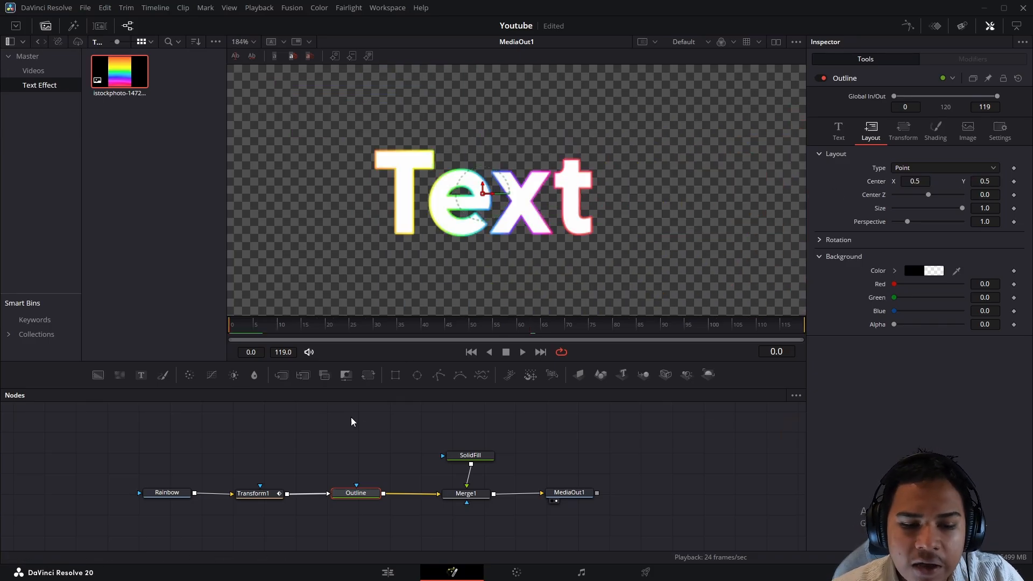
pyautogui.click(438, 437)
pyautogui.press('space')
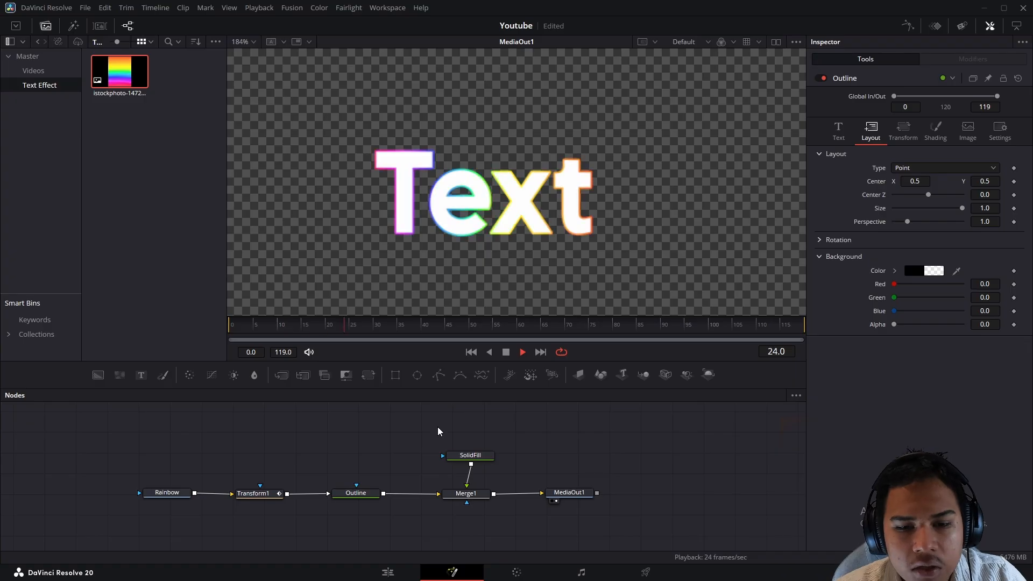
pyautogui.press('space')
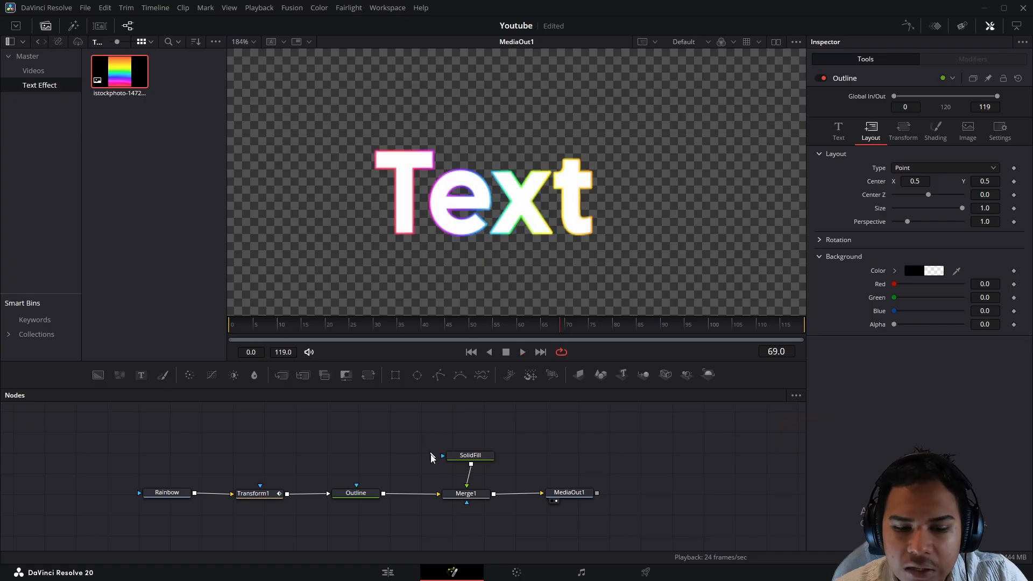
# - Raise the Outline's Shading Thickness to 0.11 and play back to check the border
pyautogui.click(356, 493)
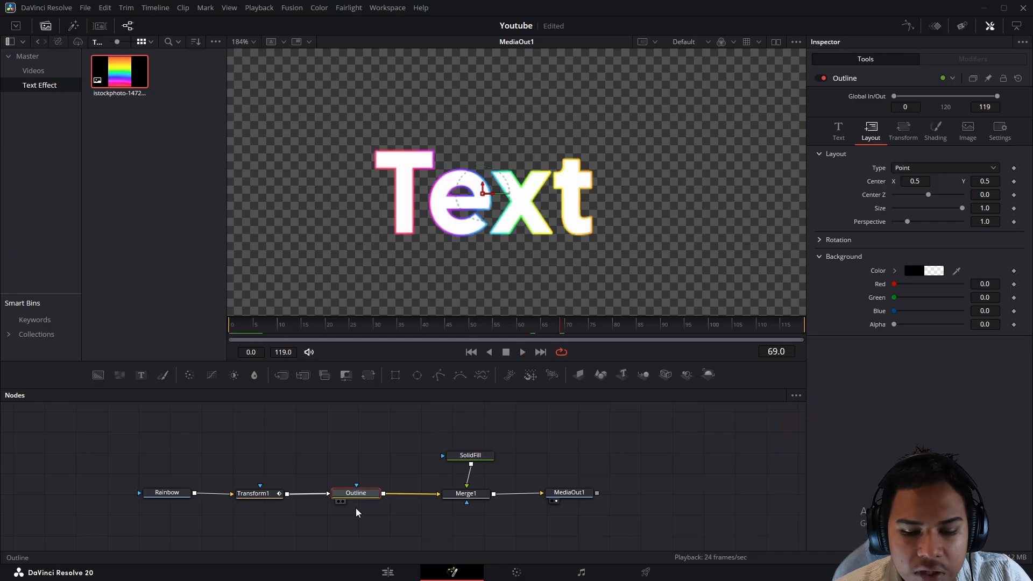
pyautogui.rightClick(486, 540)
pyautogui.click(740, 492)
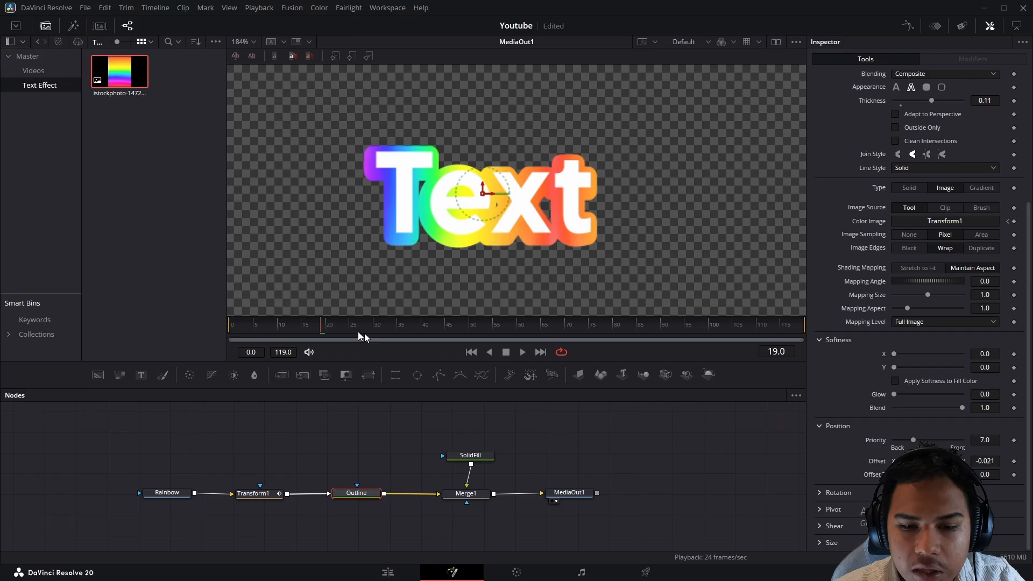
pyautogui.moveTo(362, 336); pyautogui.dragTo(233, 336)
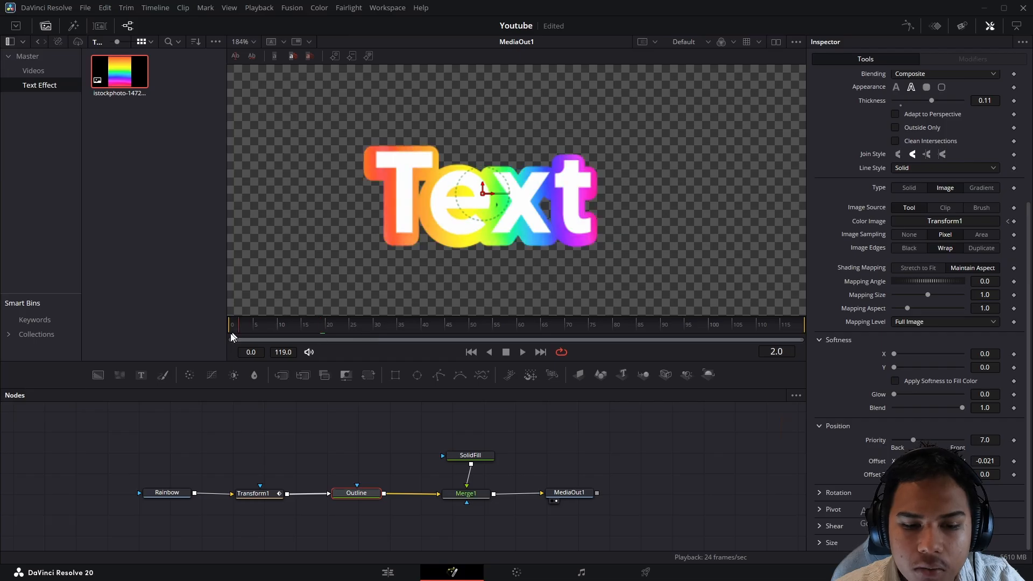
pyautogui.click(410, 423)
pyautogui.press('space')
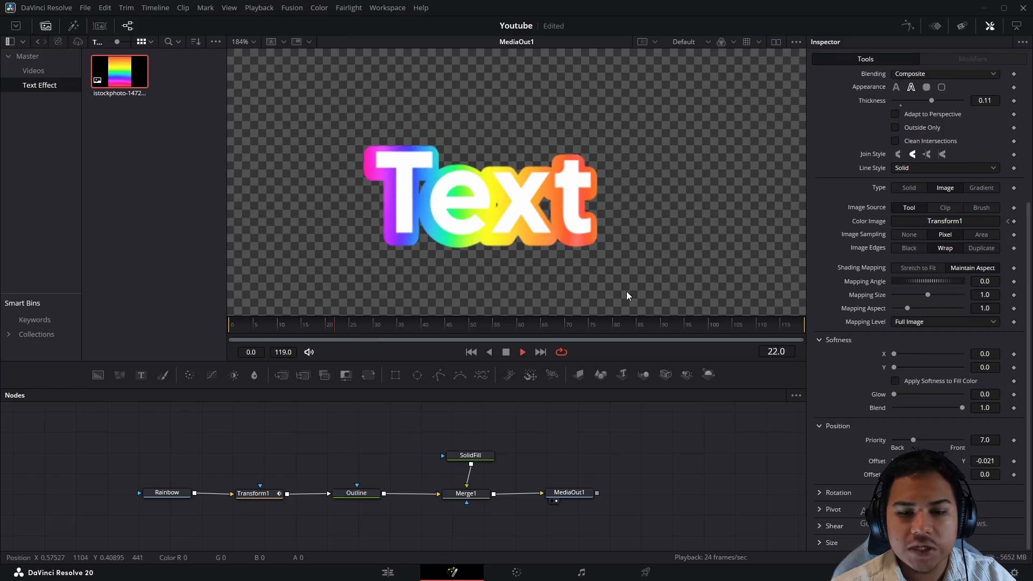
pyautogui.press('space')
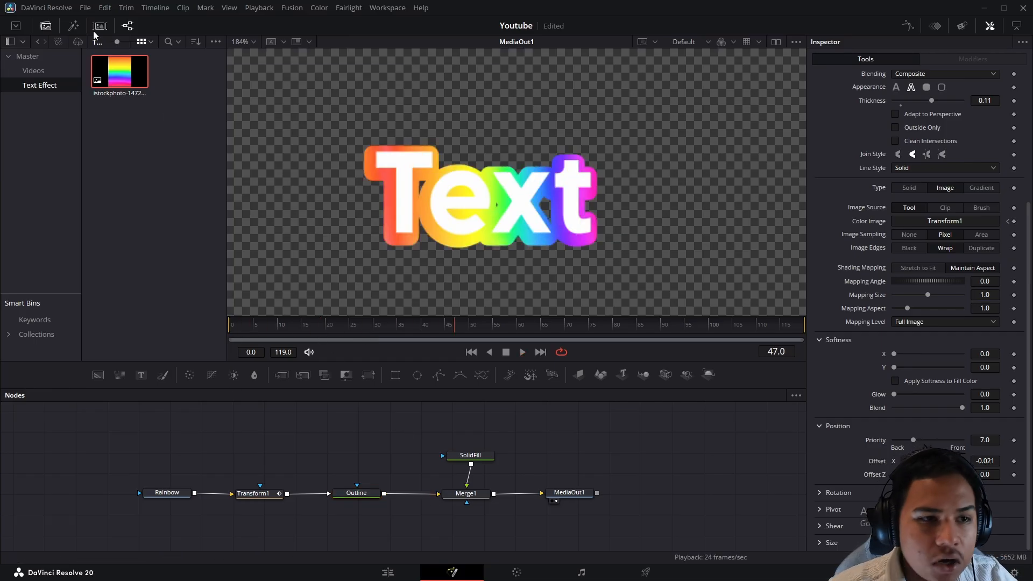
# - In the Spline editor, show Transform1's Displacement curve and smooth both keyframes into an ease
pyautogui.click(908, 25)
pyautogui.click(421, 423)
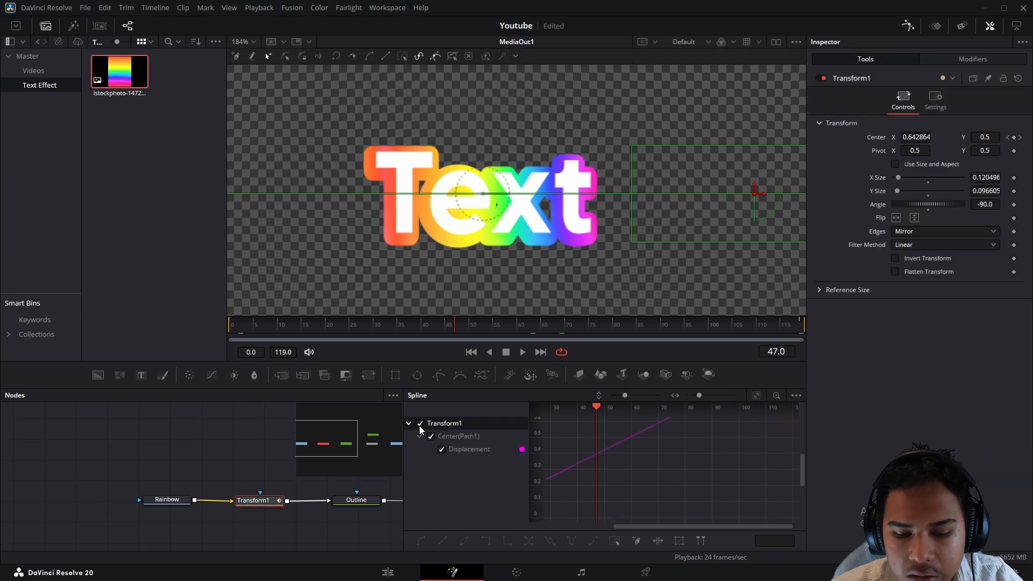
pyautogui.click(756, 396)
pyautogui.hotkey('ctrl', 'a')
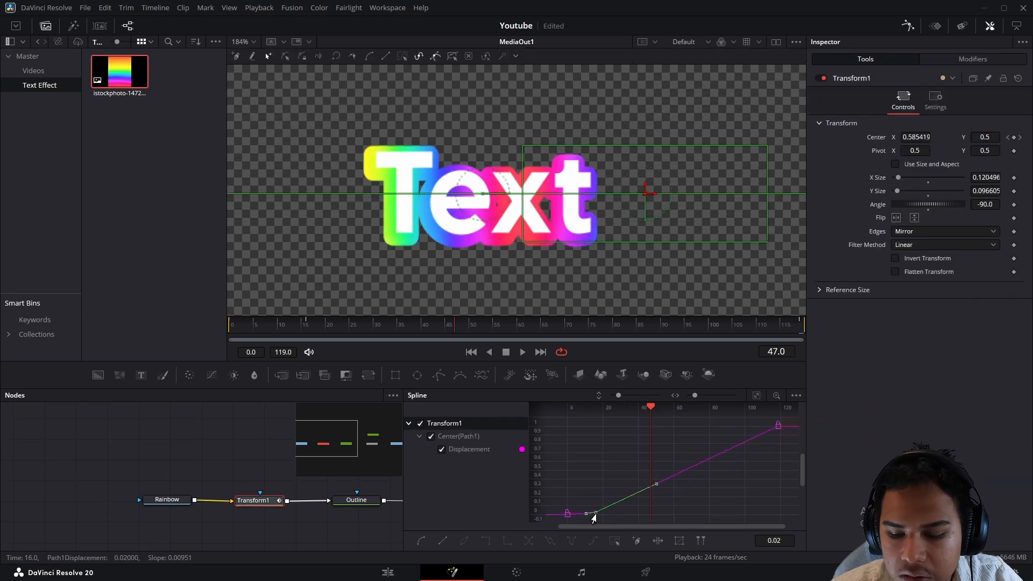
pyautogui.press('s')
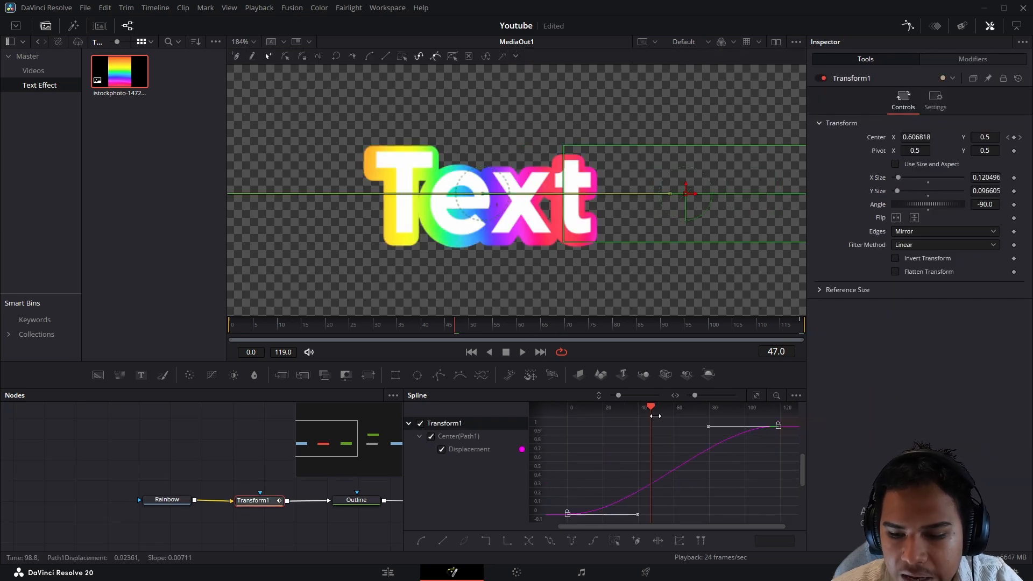
pyautogui.press('space')
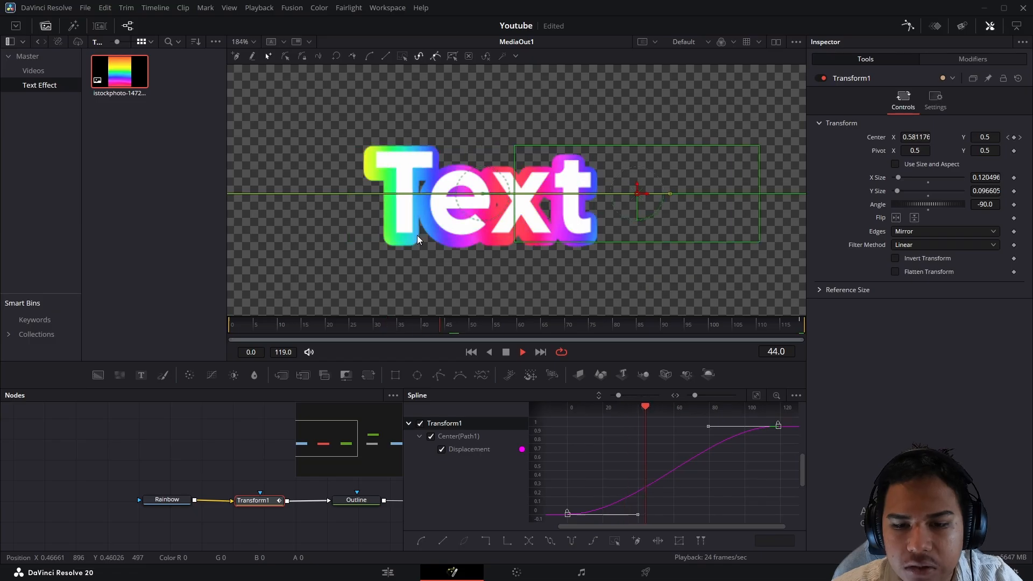
# - Drag the Bezier handles so the slide starts fast and eases gently into the final keyframe
pyautogui.moveTo(708, 426); pyautogui.dragTo(758, 498)
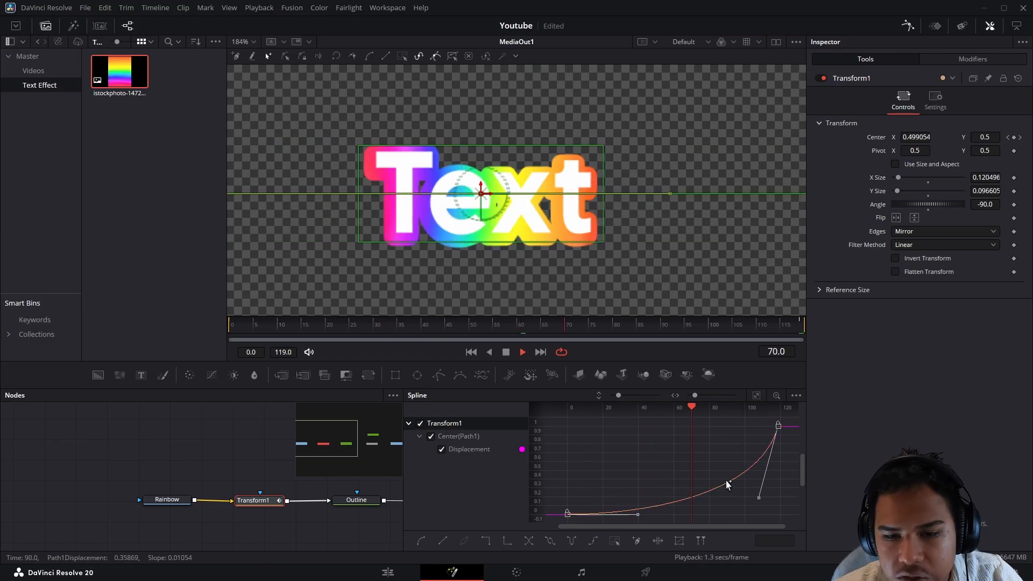
pyautogui.press('space')
pyautogui.moveTo(759, 498); pyautogui.dragTo(594, 443)
pyautogui.moveTo(635, 518); pyautogui.dragTo(556, 457)
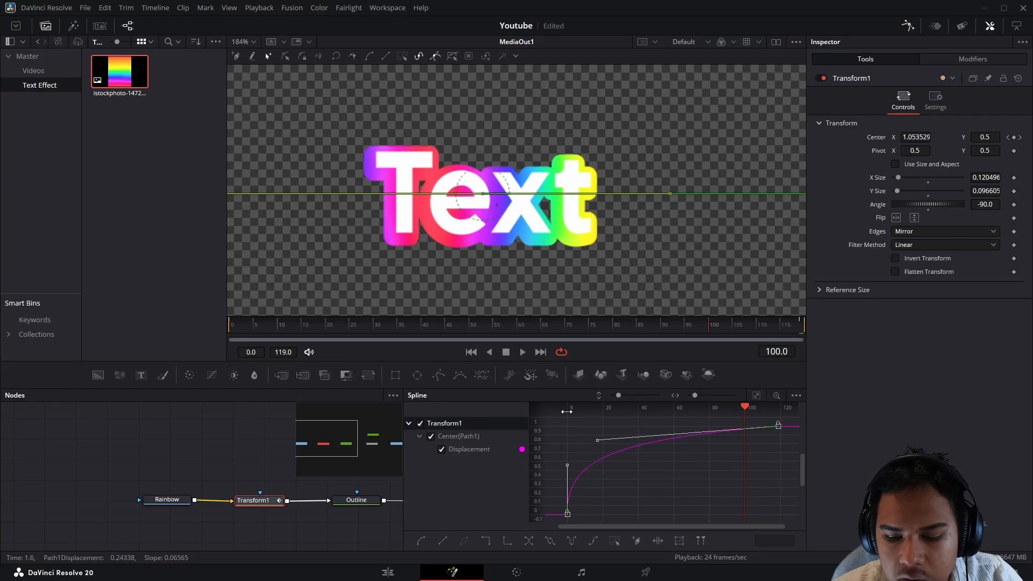
pyautogui.moveTo(739, 407); pyautogui.dragTo(707, 415)
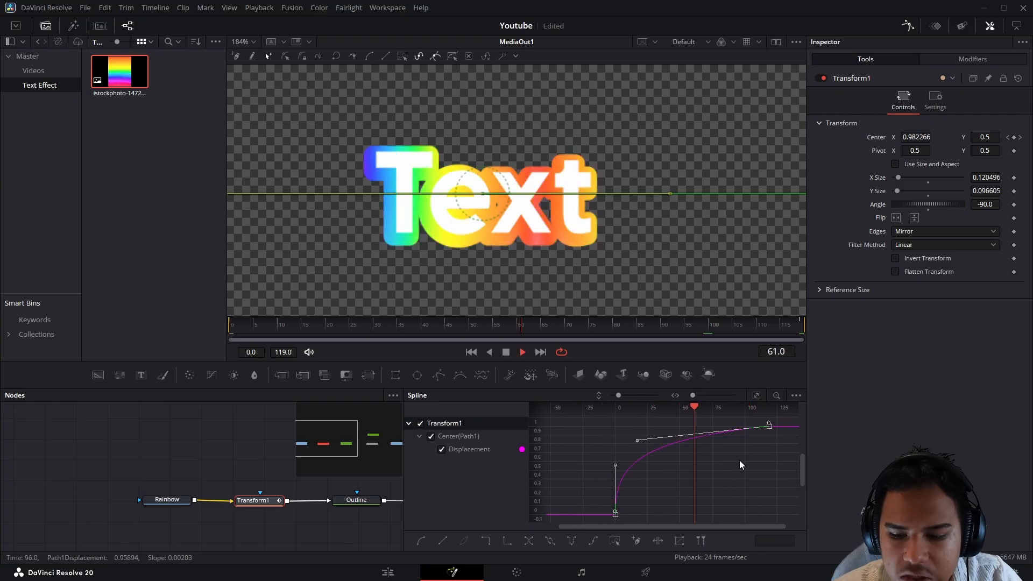
pyautogui.press('space')
pyautogui.click(739, 460)
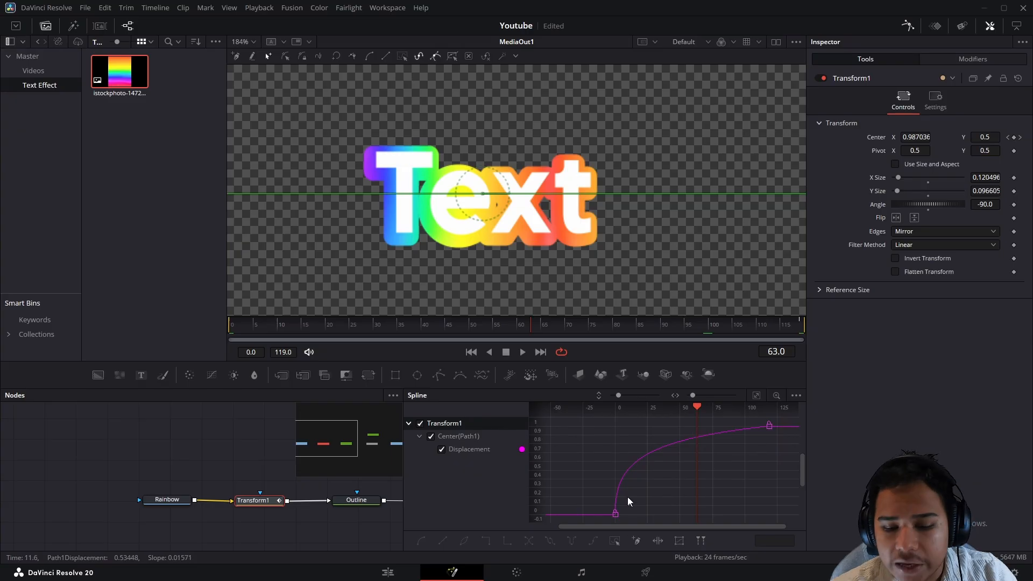